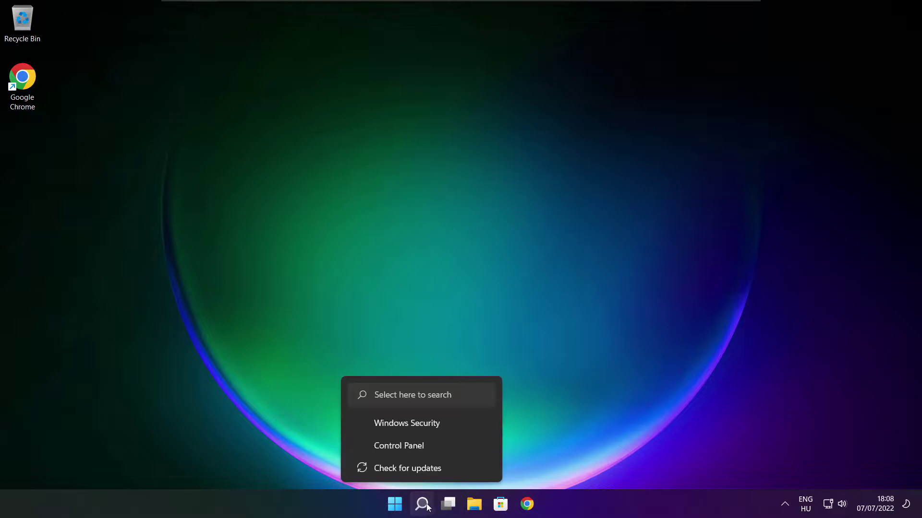
Search Windows for "device manager", open Device Manager and maximize its window
left_click(423, 506)
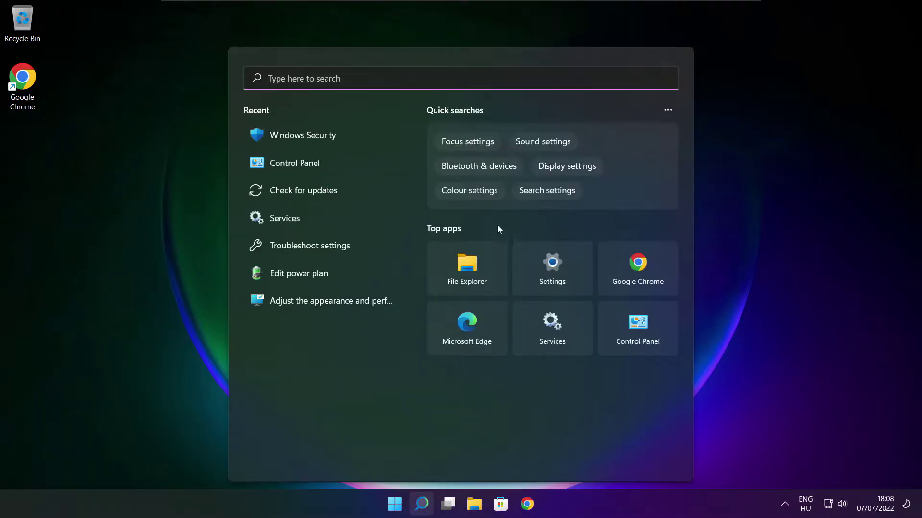
type("device m")
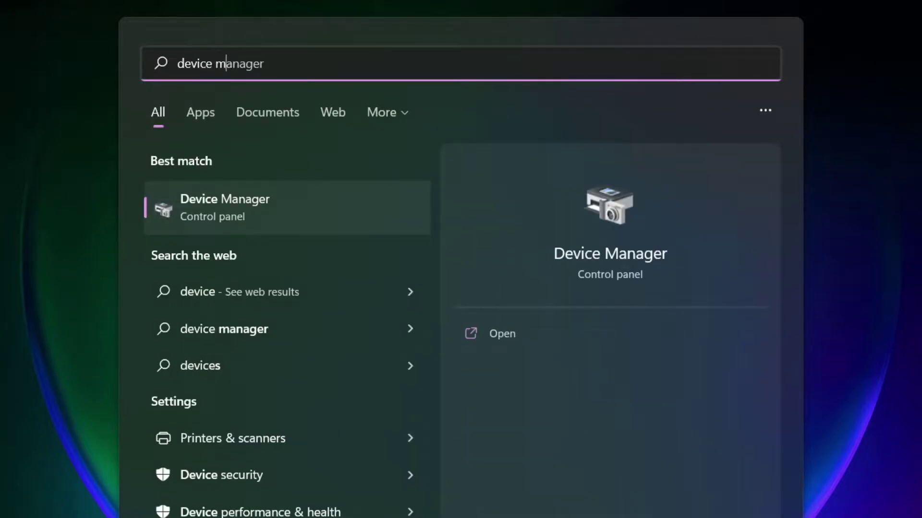
type("anag")
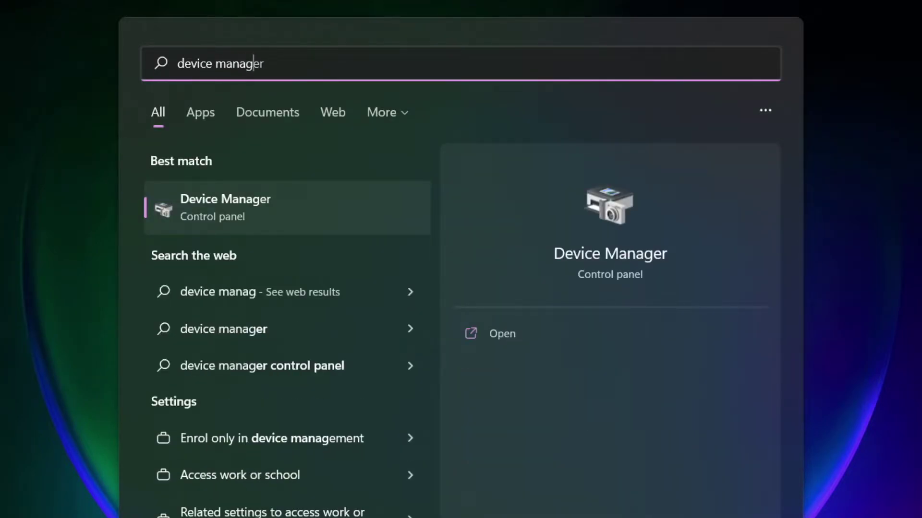
type("er")
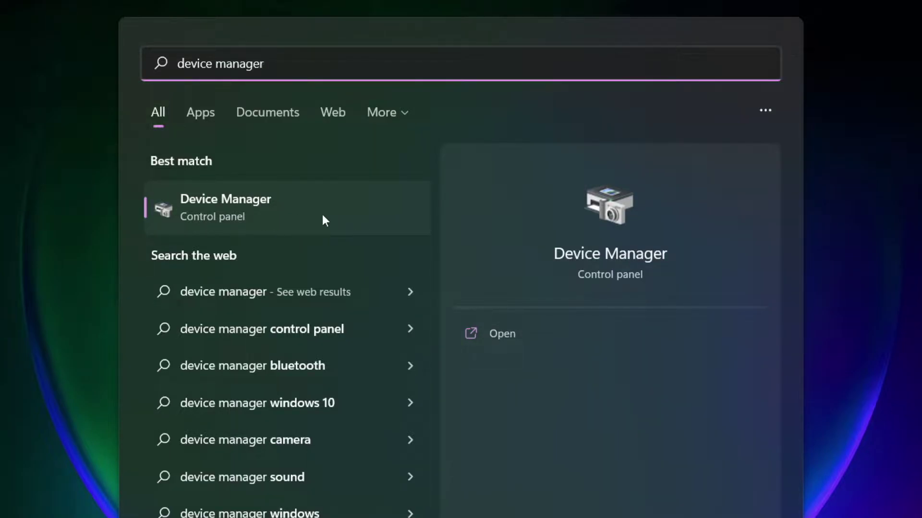
left_click(338, 216)
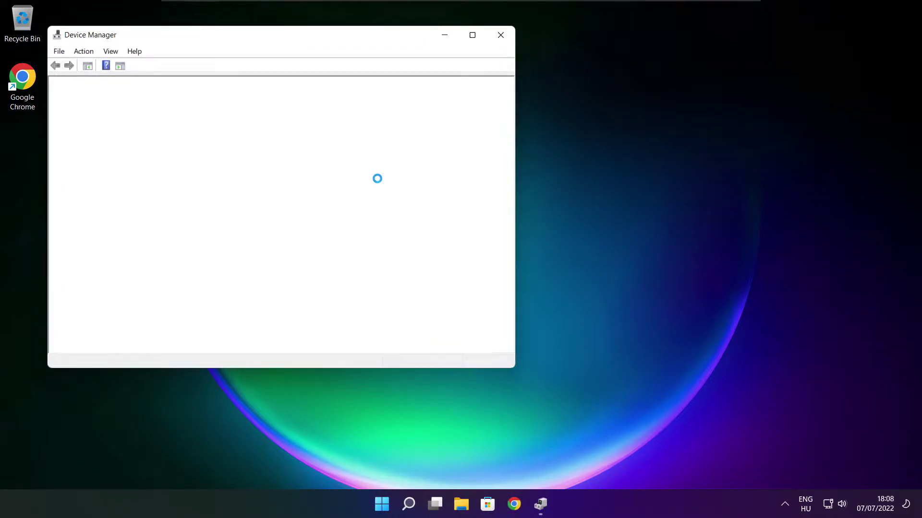
left_click(472, 36)
Update the VMware SVGA 3D display adaptor's driver with the automatic driver search, and close the update wizard
left_click(28, 108)
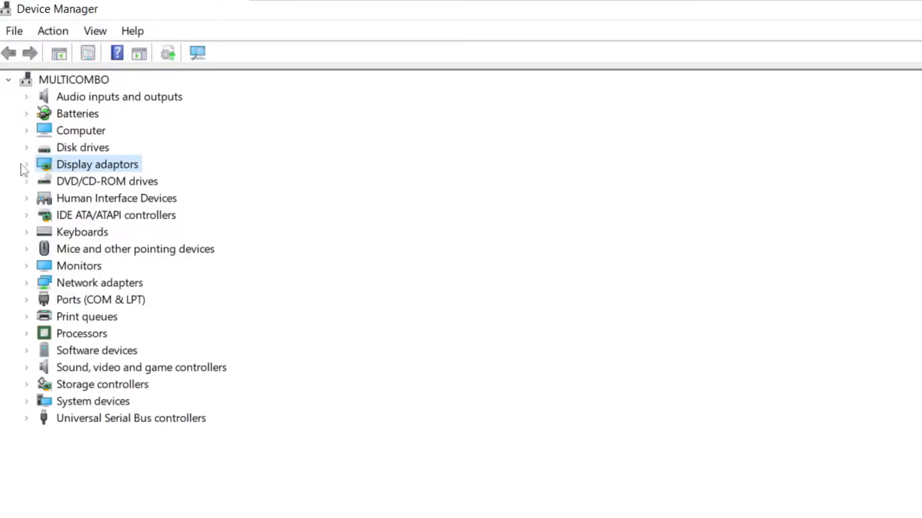
left_click(26, 165)
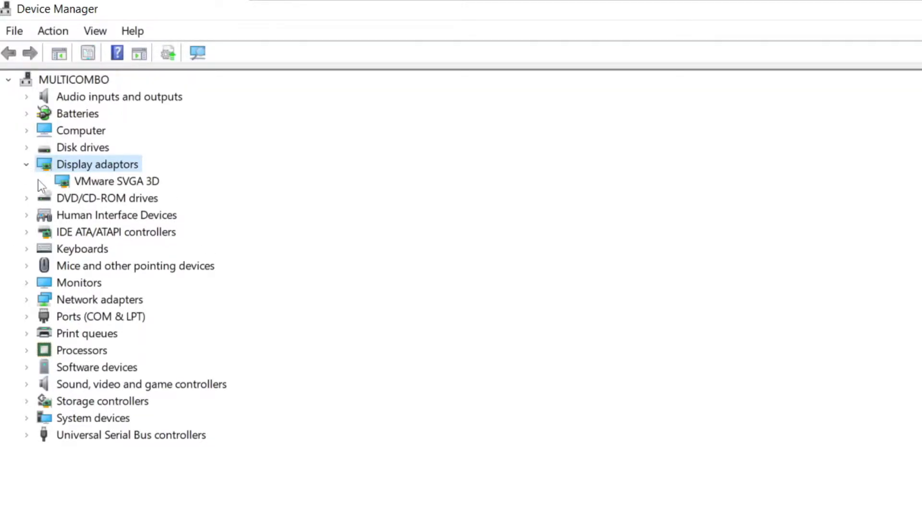
left_click(137, 185)
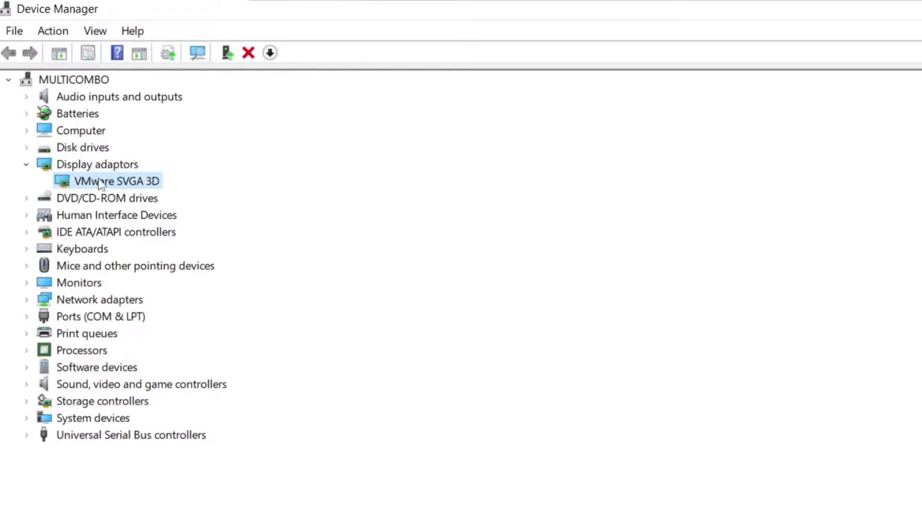
right_click(100, 184)
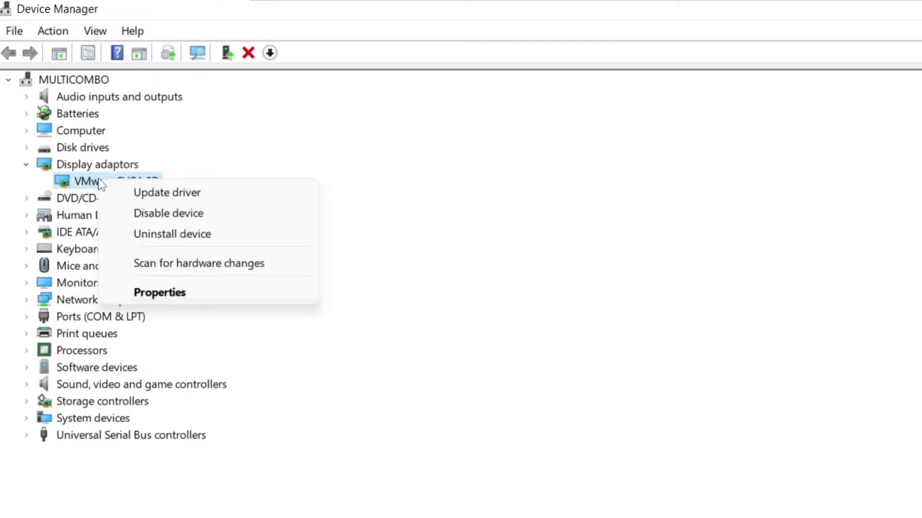
left_click(201, 193)
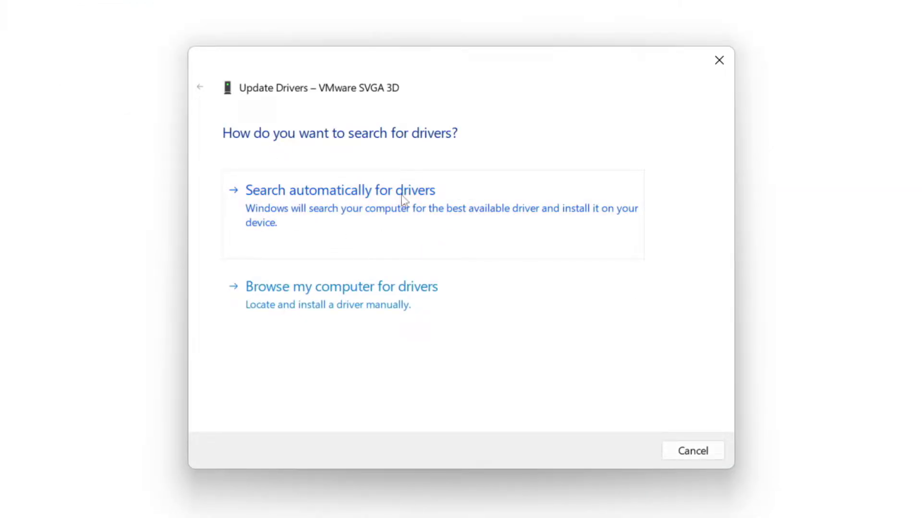
left_click(403, 213)
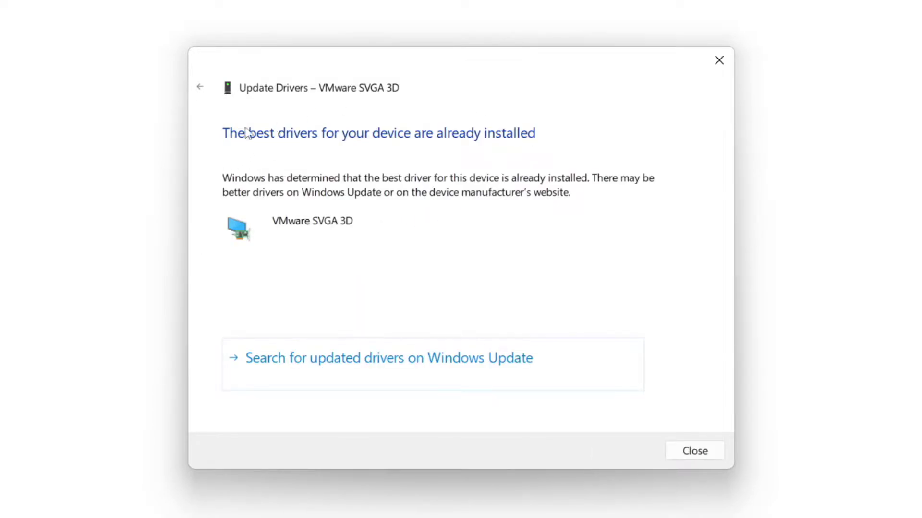
left_click(694, 453)
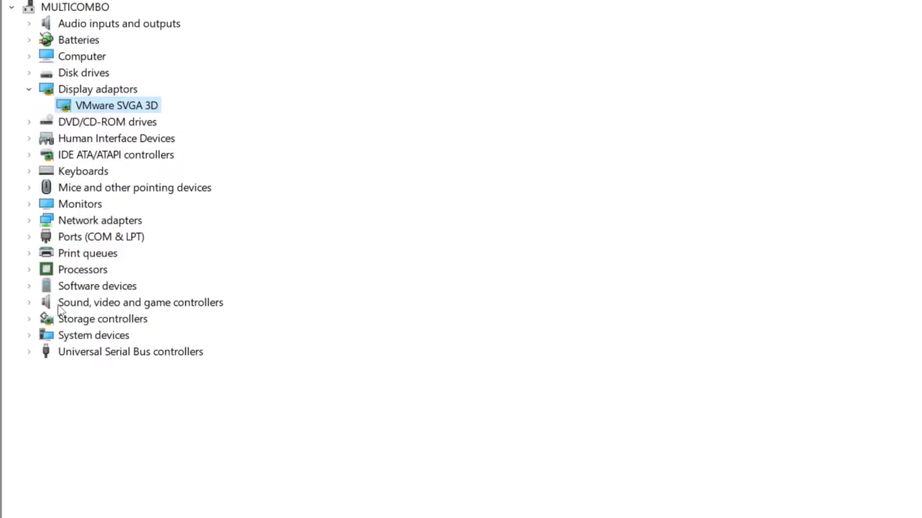
Update the High Definition Audio Device's driver with the automatic driver search, and close Device Manager
left_click(58, 305)
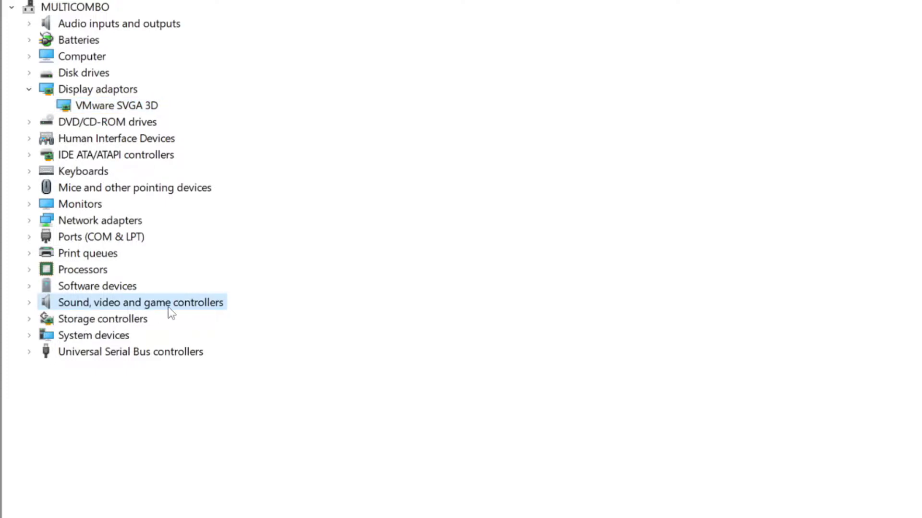
left_click(30, 303)
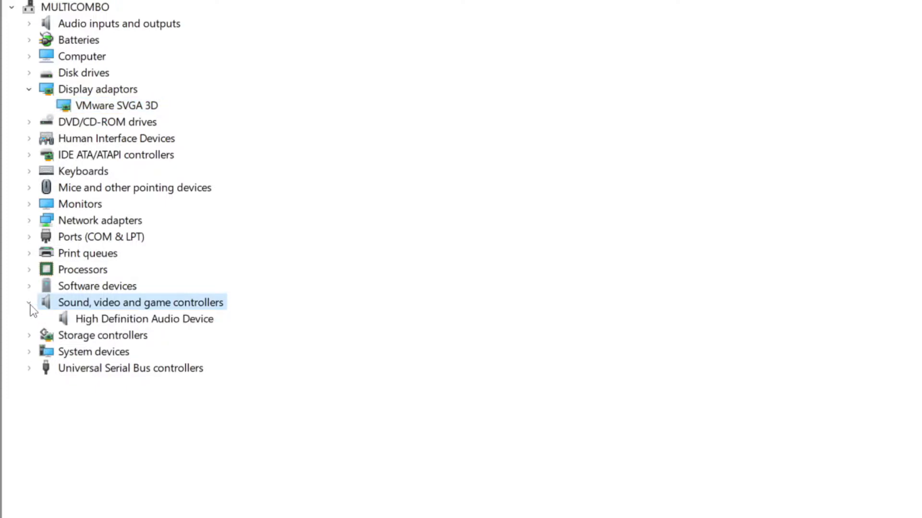
left_click(153, 322)
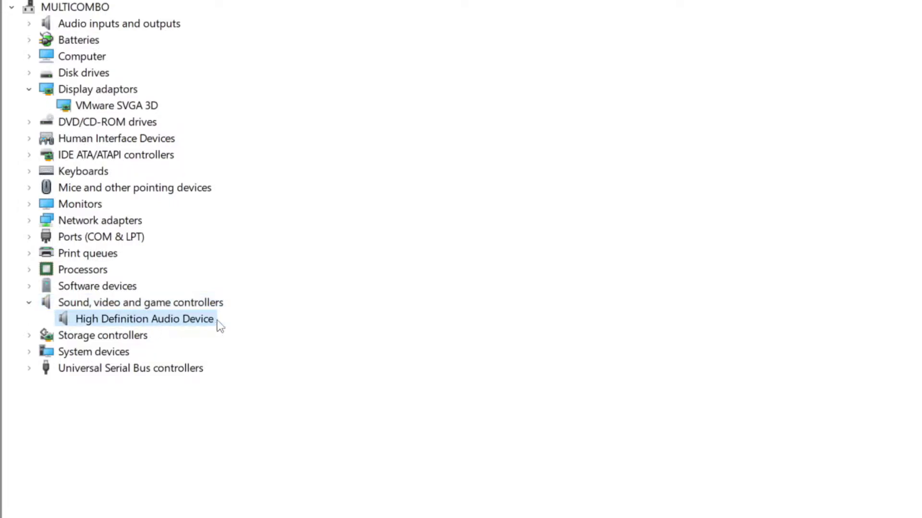
right_click(135, 320)
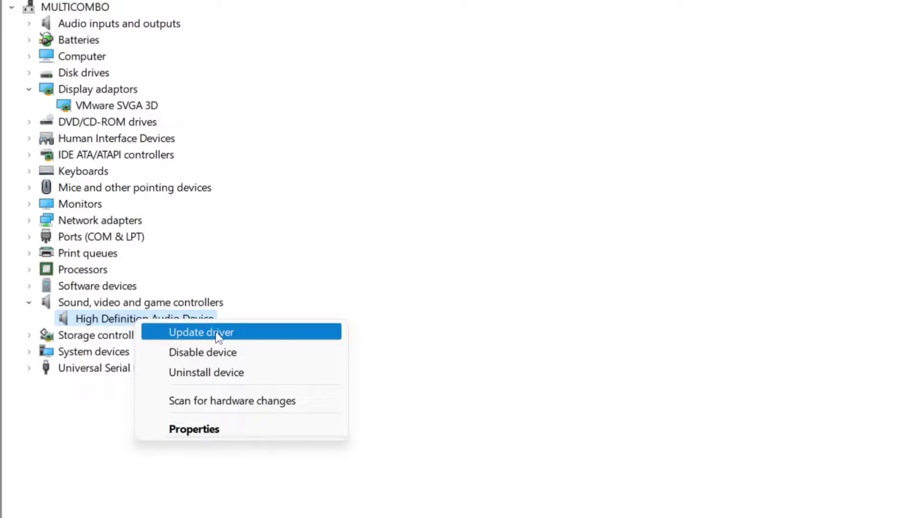
left_click(273, 334)
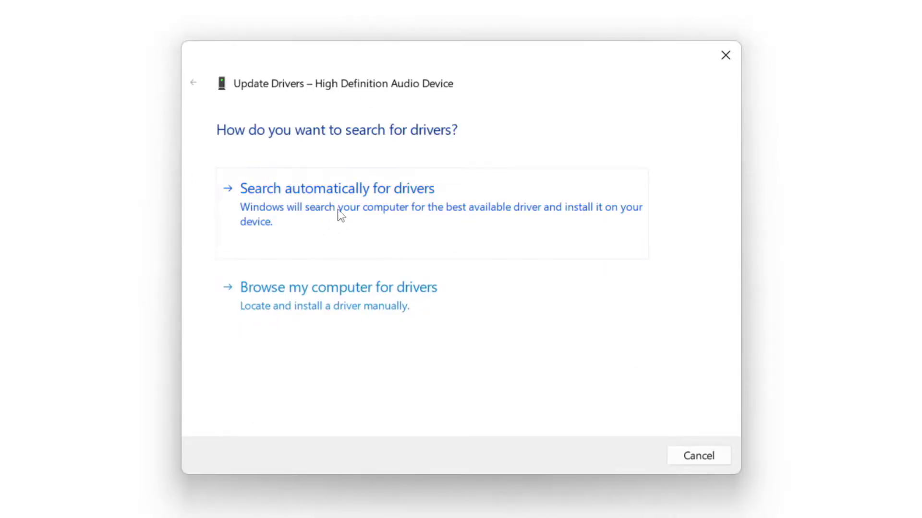
left_click(368, 212)
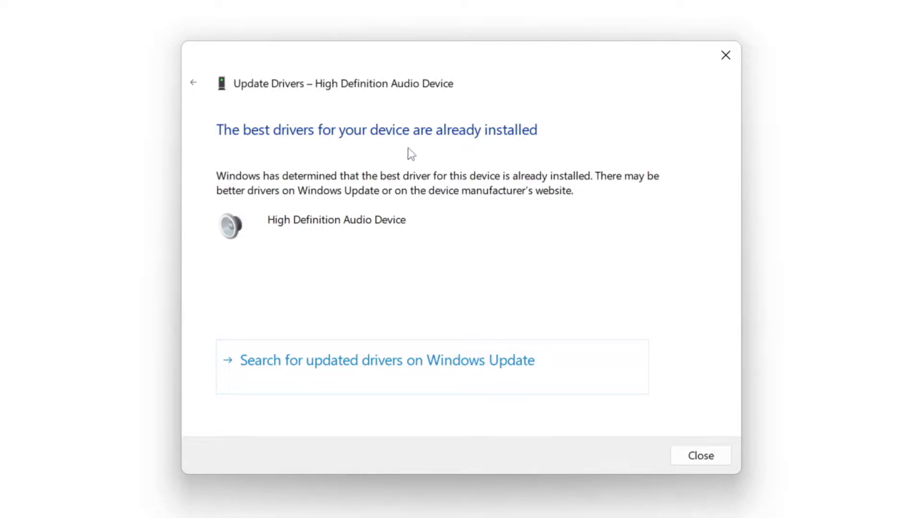
left_click(702, 456)
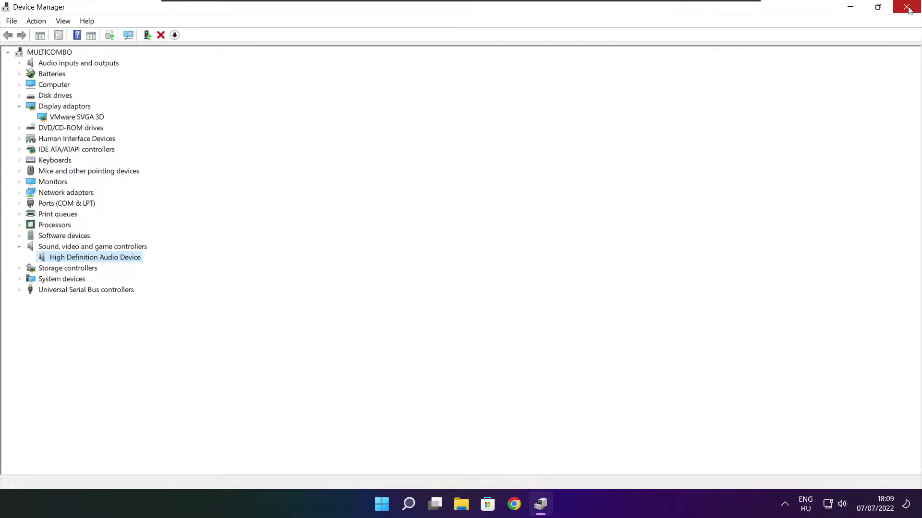
left_click(906, 7)
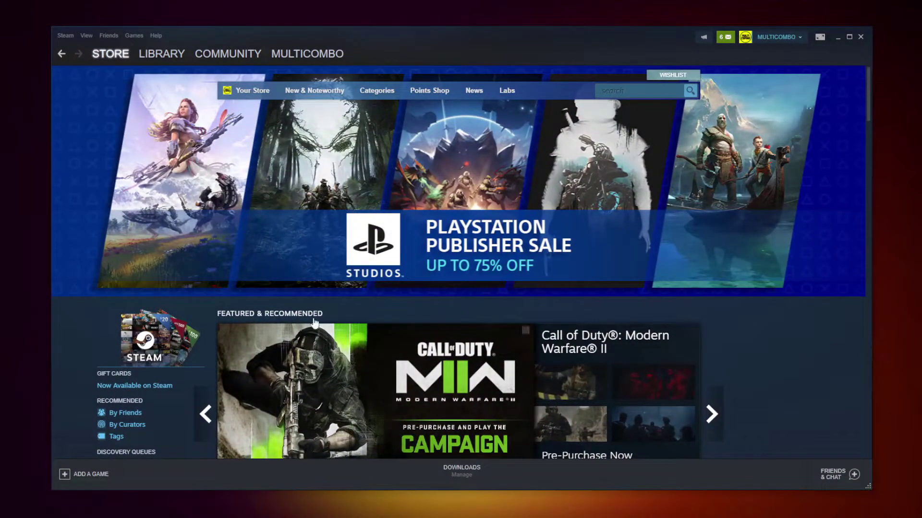
In the Steam library, verify the integrity of the favorite game's local files from its properties
mouse_move(169, 69)
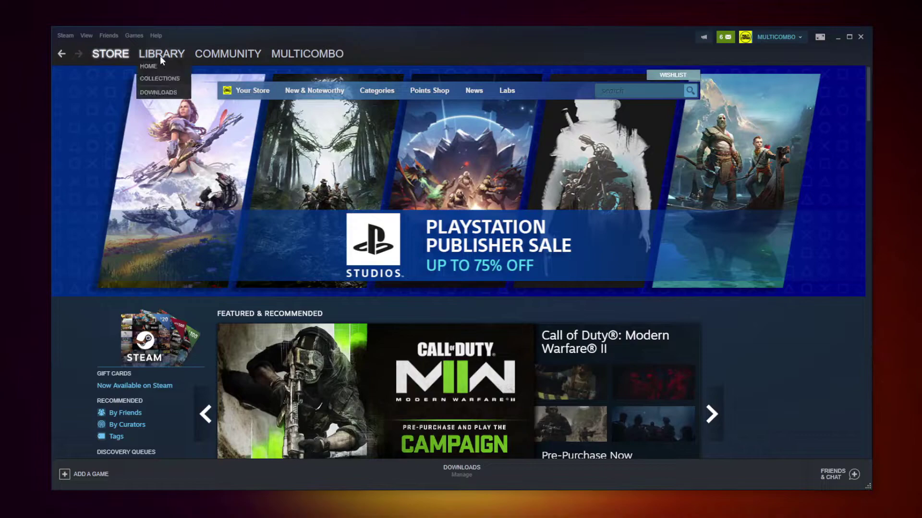
left_click(158, 55)
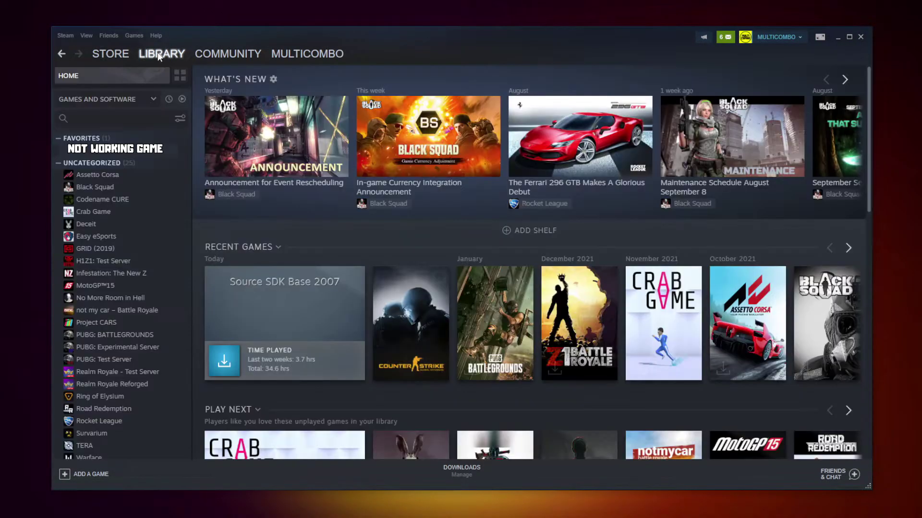
right_click(172, 152)
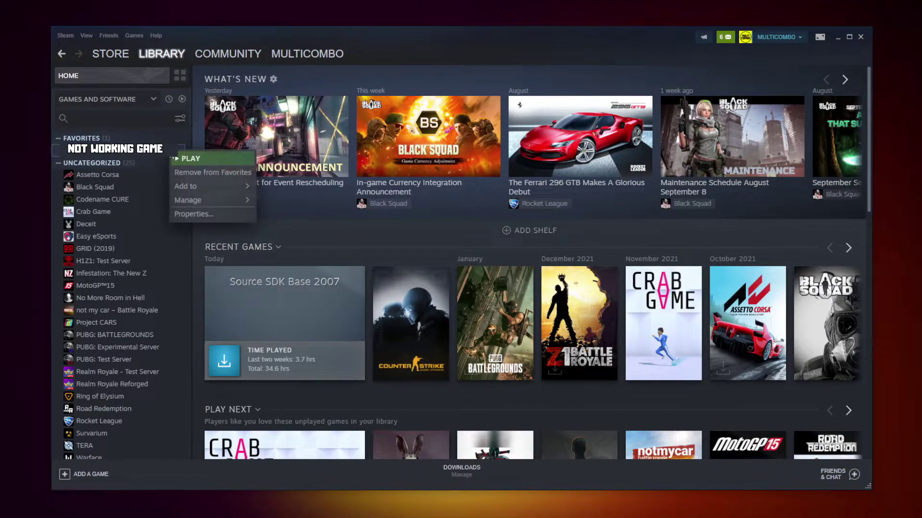
left_click(205, 213)
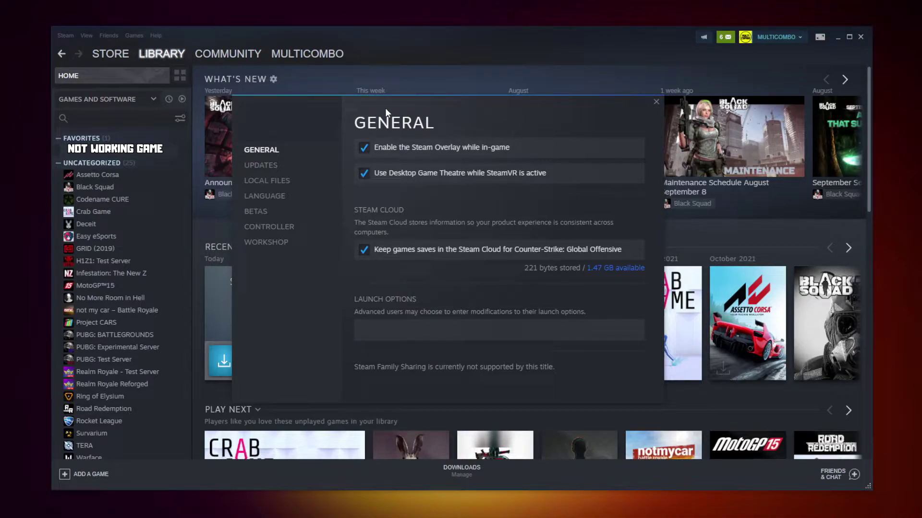
left_click(270, 185)
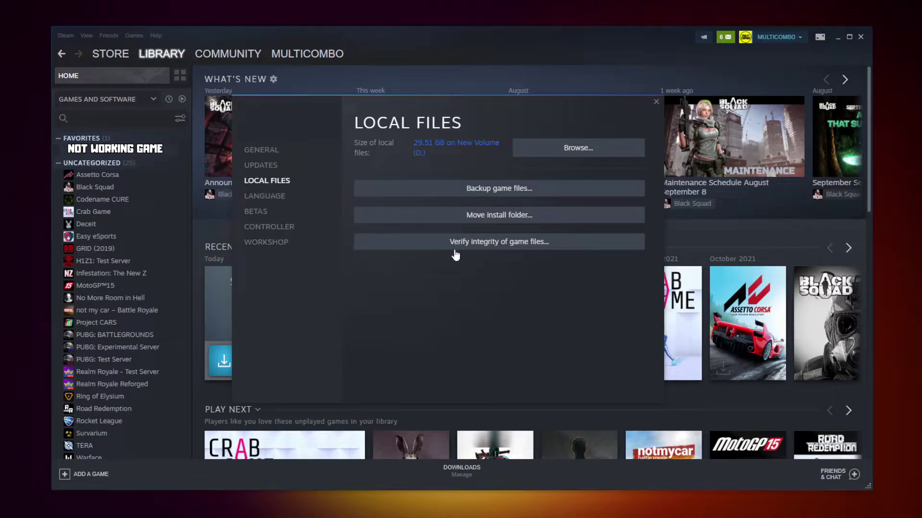
left_click(502, 243)
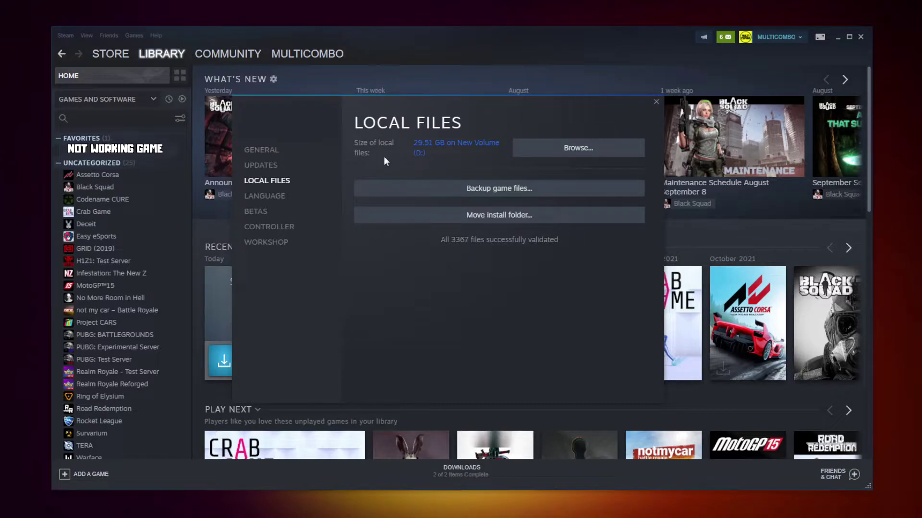
Browse to the game's installation folder and open the properties of the game's application file
left_click(579, 153)
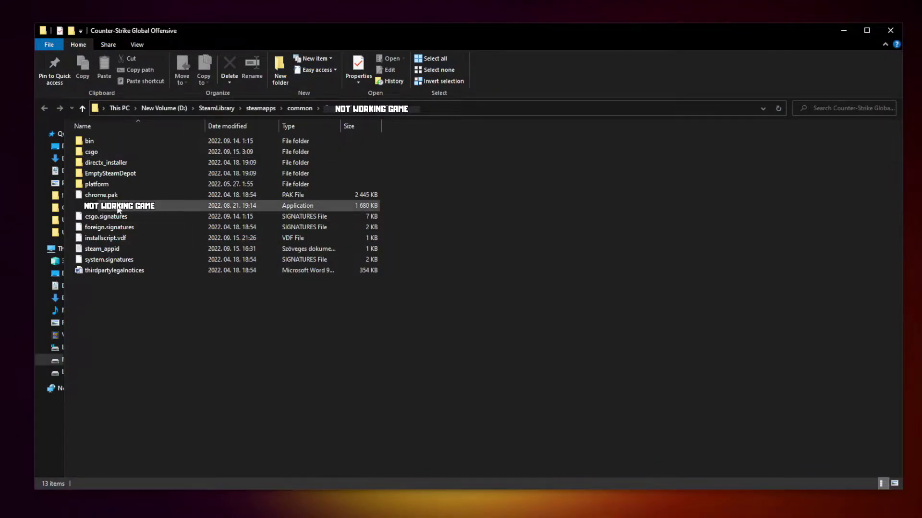
left_click(215, 209)
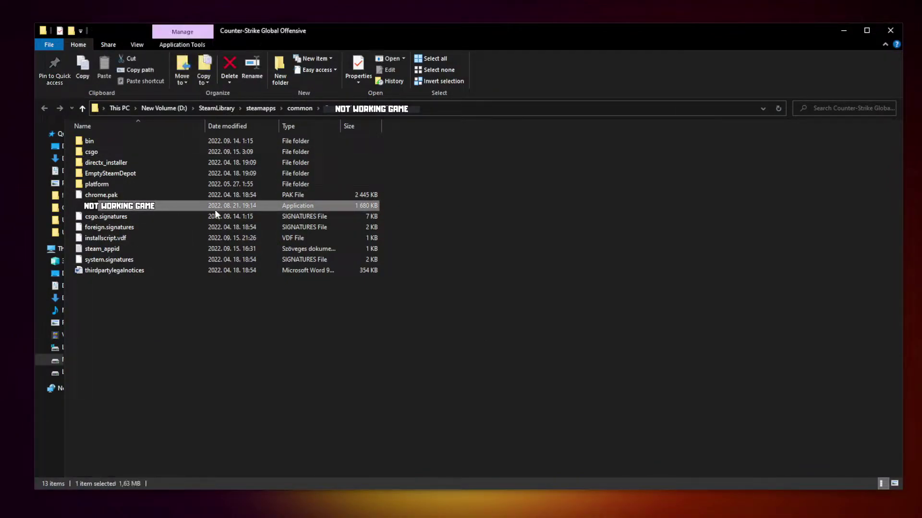
right_click(185, 206)
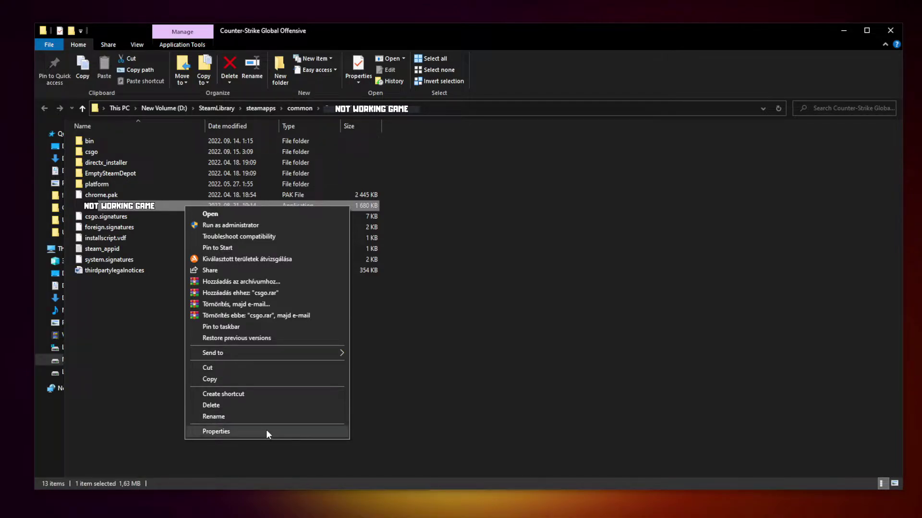
left_click(267, 431)
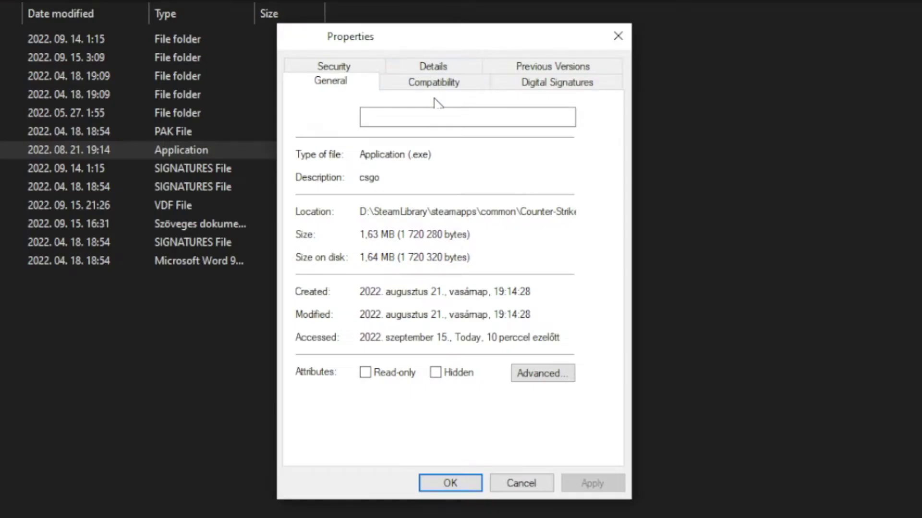
Set the game's executable to run in compatibility mode for Windows 8
left_click(444, 88)
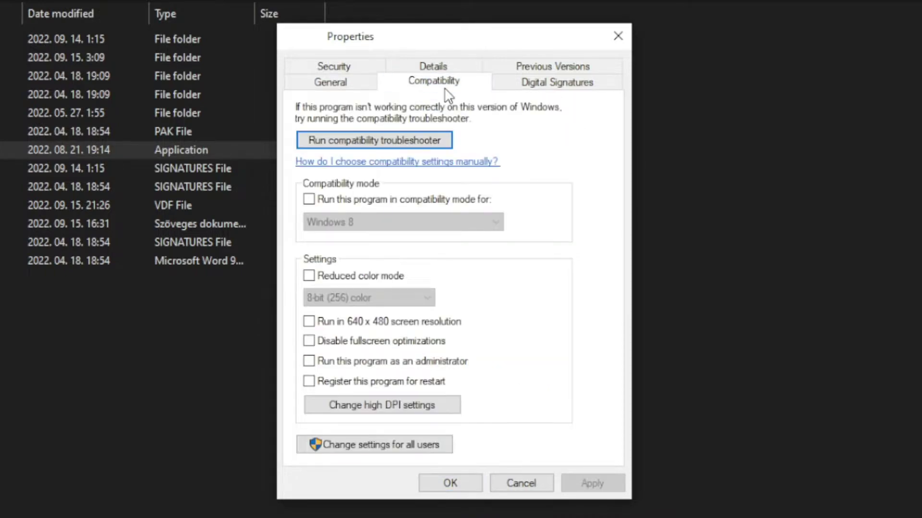
left_click(318, 202)
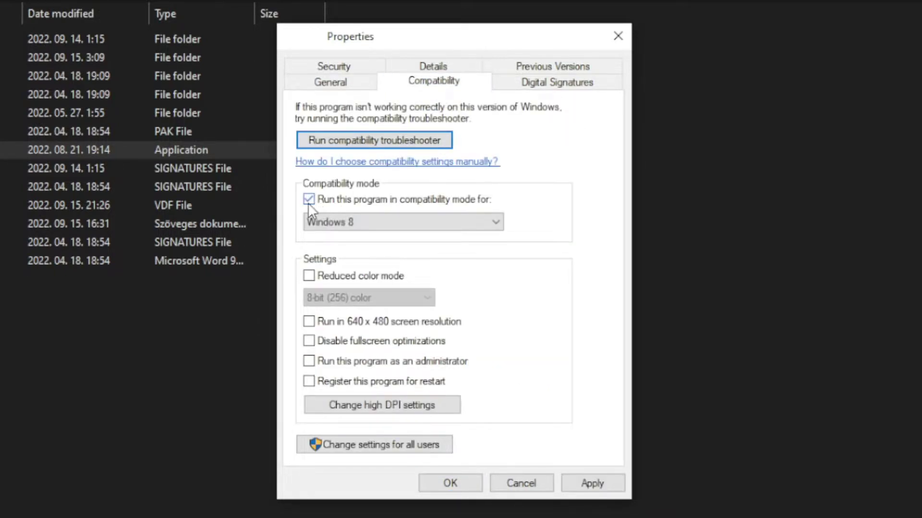
left_click(356, 220)
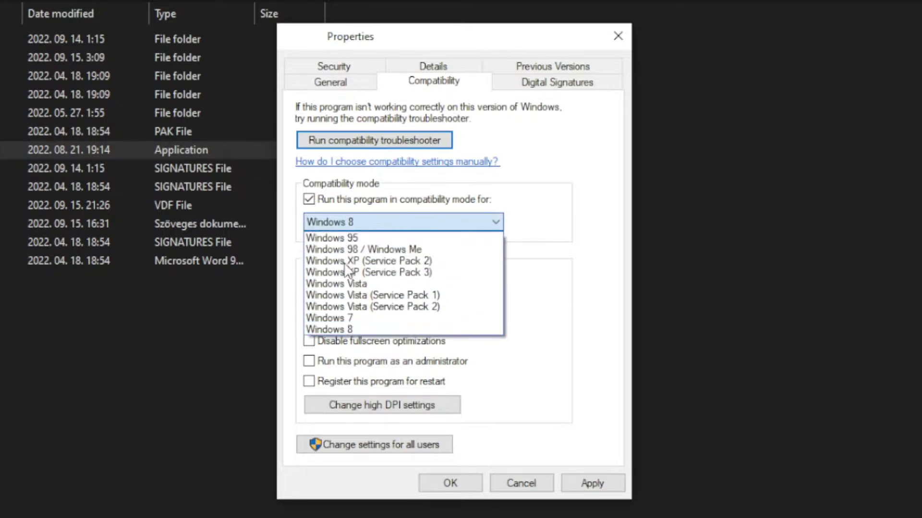
left_click(350, 329)
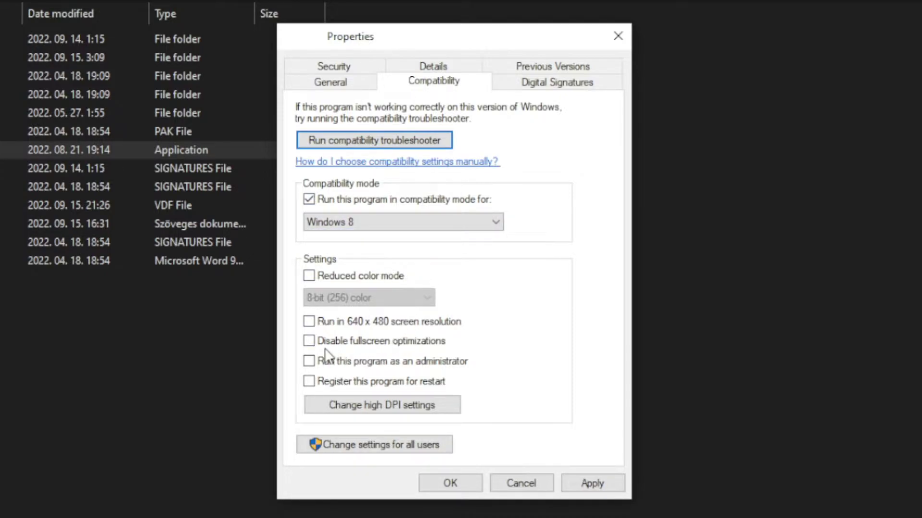
Disable fullscreen optimizations and enable running the program as an administrator, then apply the compatibility settings and close the properties
left_click(373, 345)
left_click(444, 368)
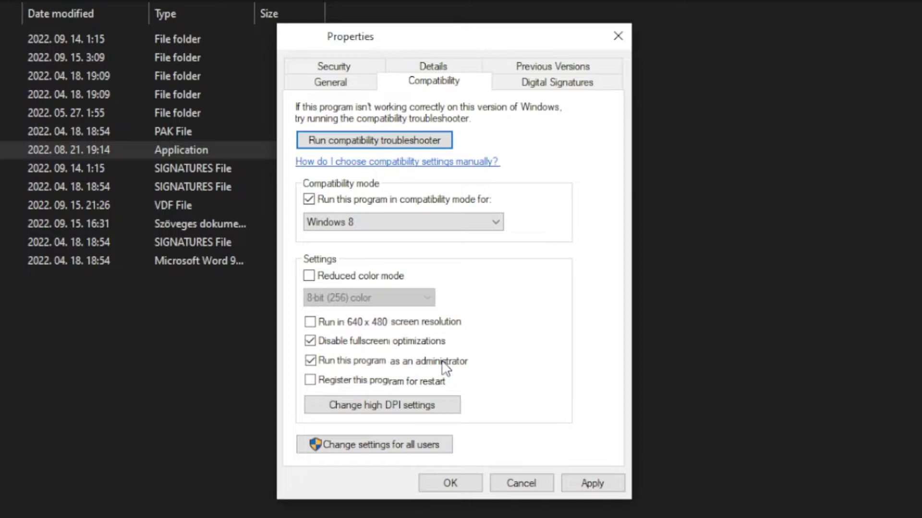
left_click(598, 485)
left_click(449, 487)
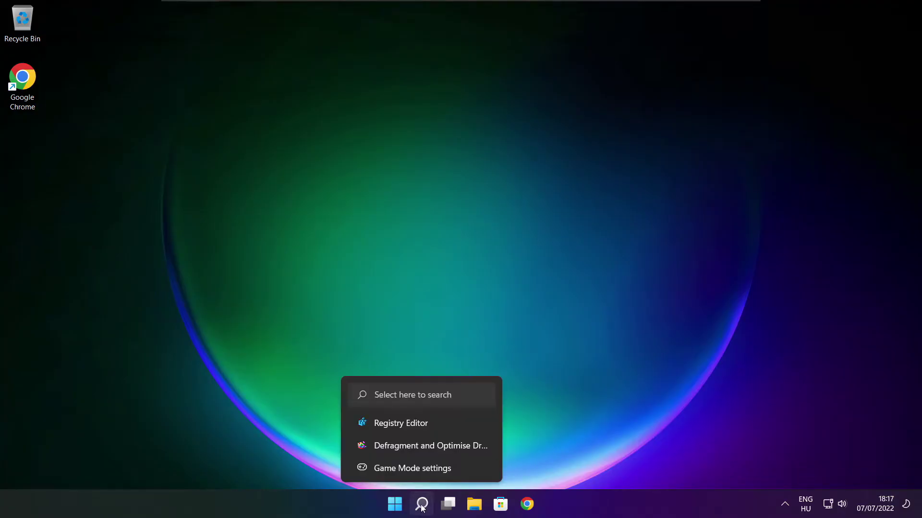
Search Windows for "updates", run a check for Windows updates, and close Settings
left_click(421, 503)
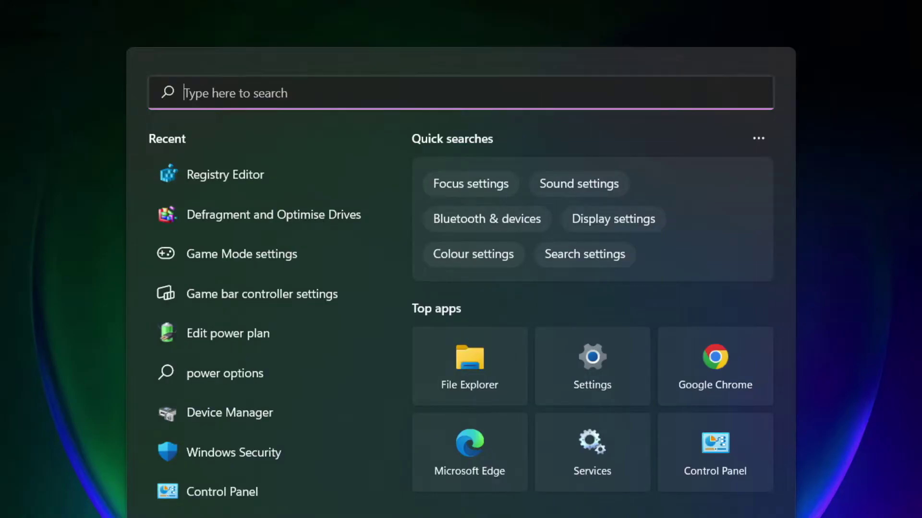
type("u")
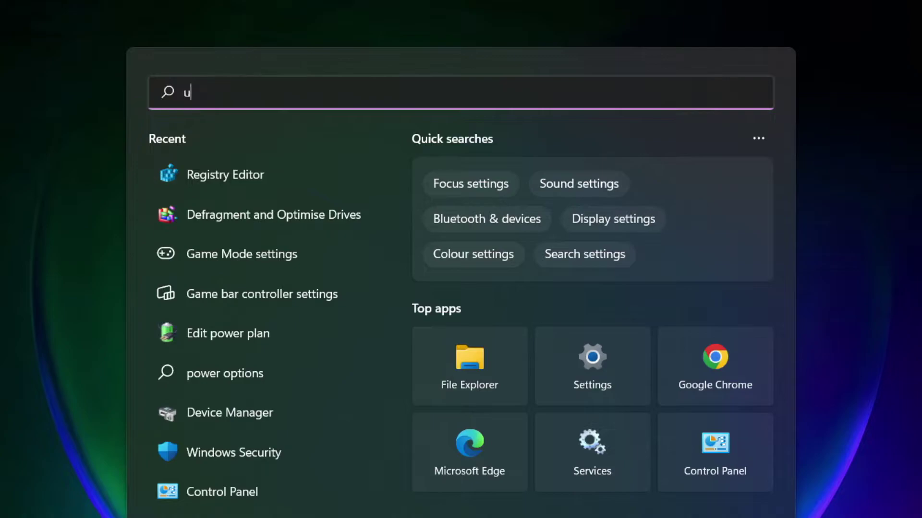
type("pdates")
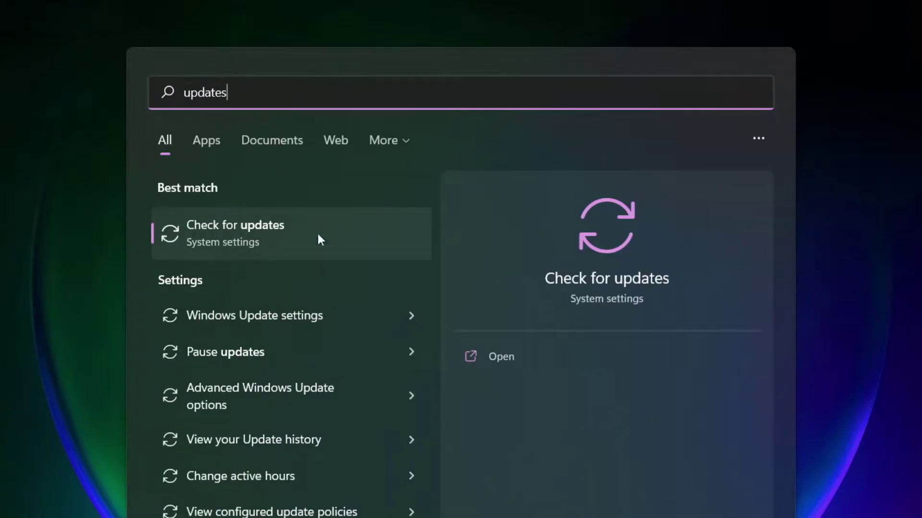
left_click(282, 241)
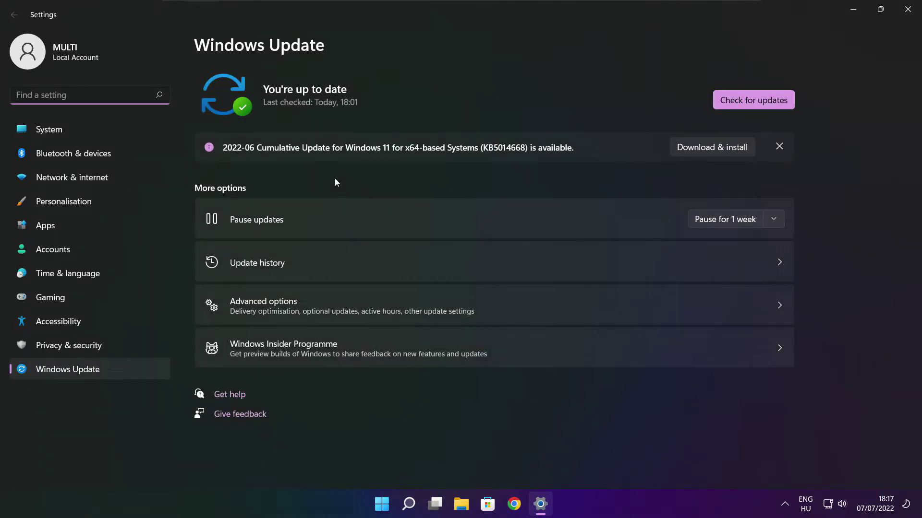
left_click(754, 102)
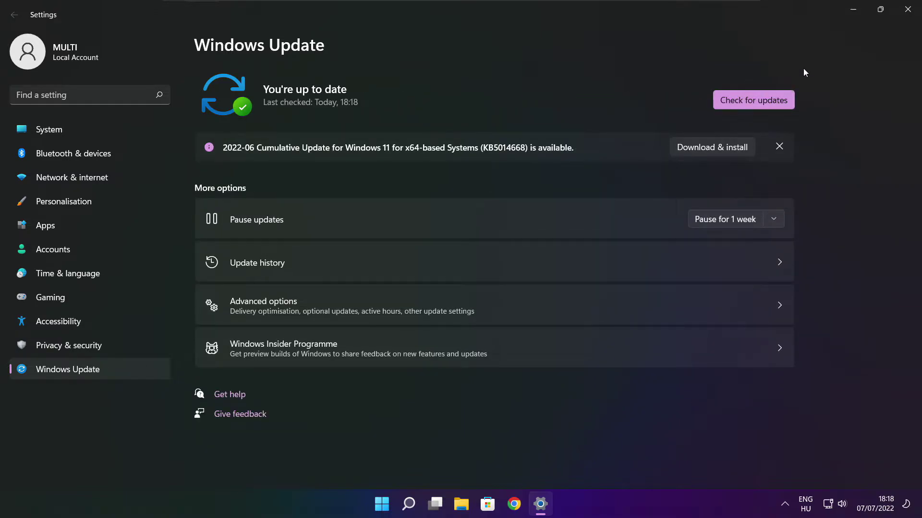
left_click(907, 13)
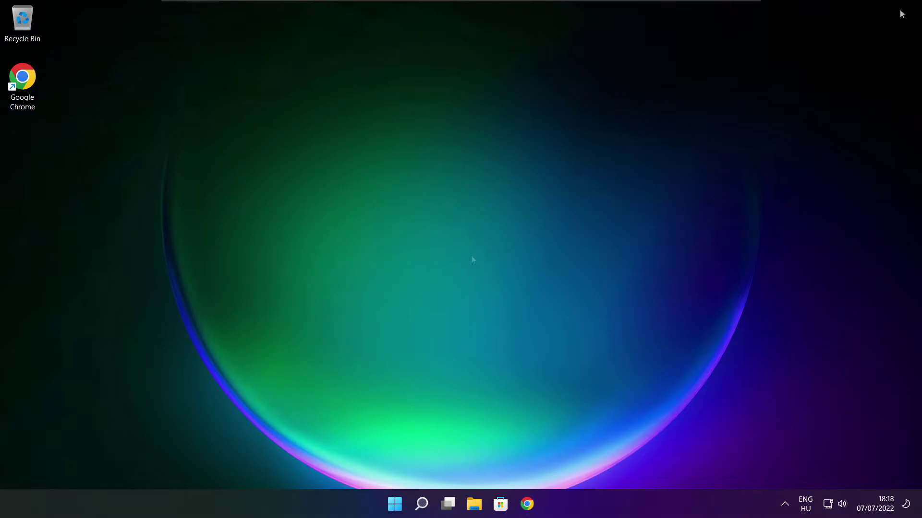
Switch to Google Chrome and download the English DirectX End-User Runtime Web Installer from the Microsoft Download Center page
left_click(527, 509)
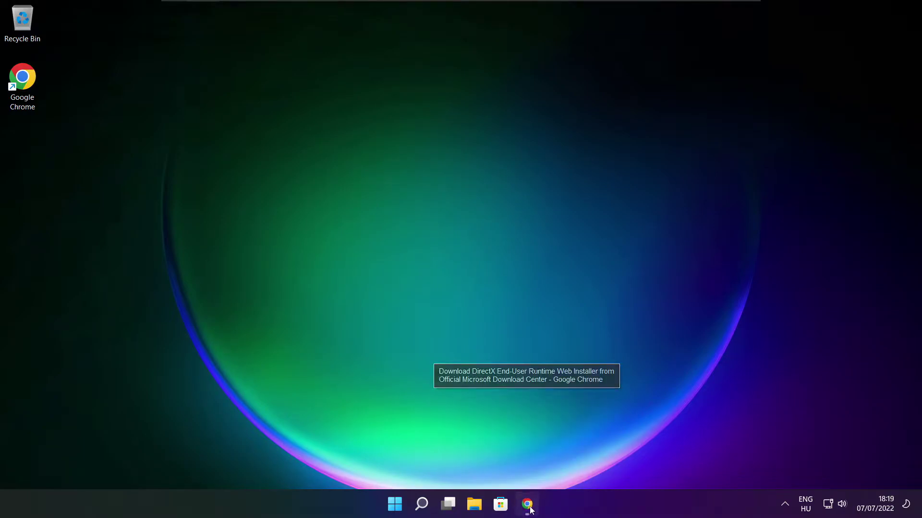
key("ctrl+l")
key("End")
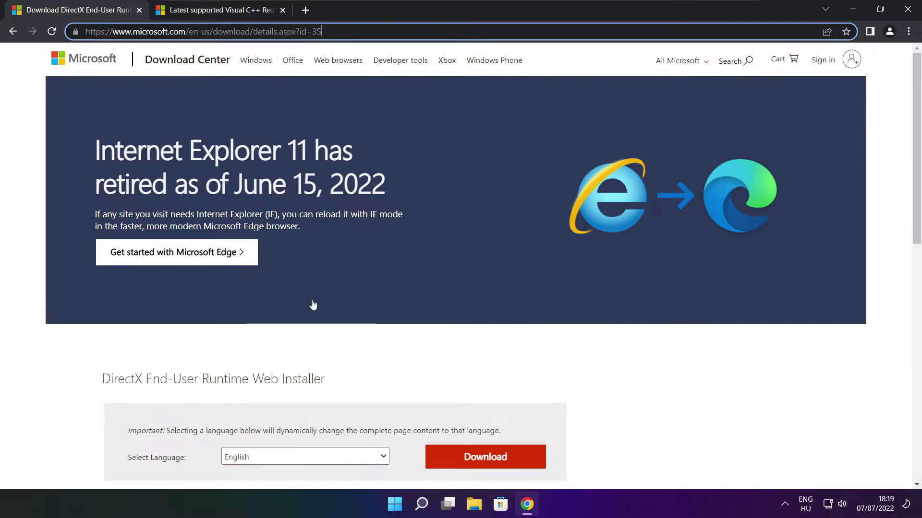
left_click(329, 348)
scroll(917, 211, "down", 4)
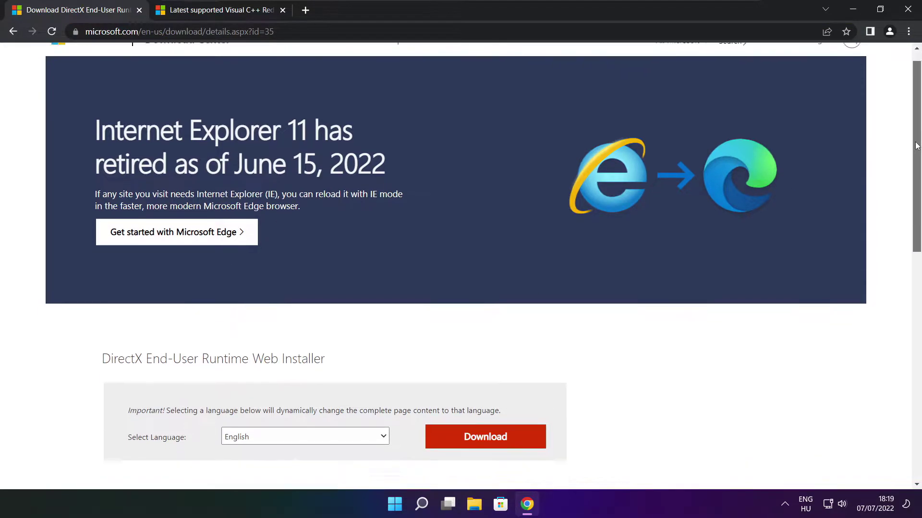
left_click_drag(343, 200, 393, 204)
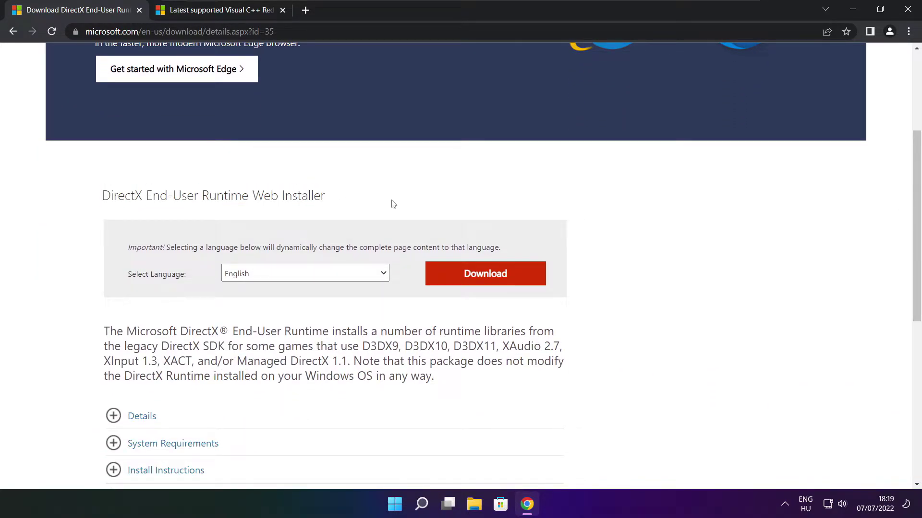
left_click(489, 277)
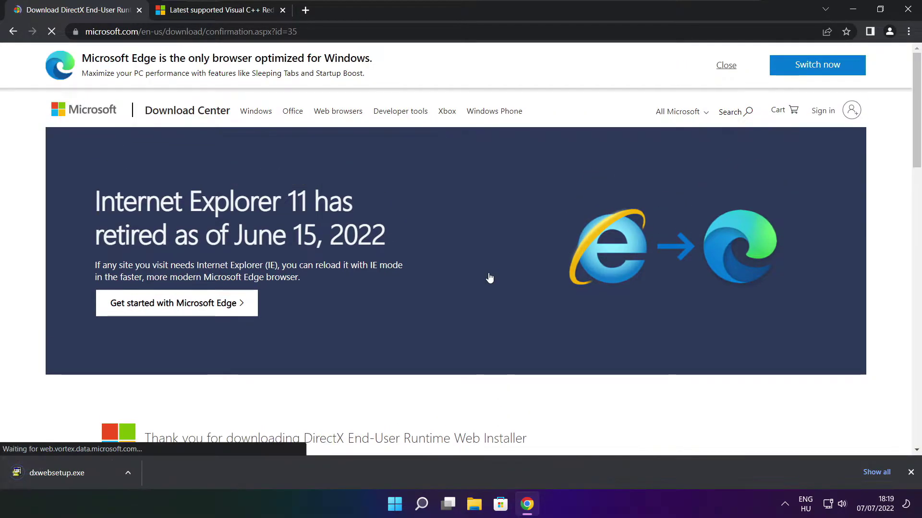
Run dxwebsetup.exe, accept the license agreement, and install the DirectX runtime components without the Bing Bar
left_click(86, 473)
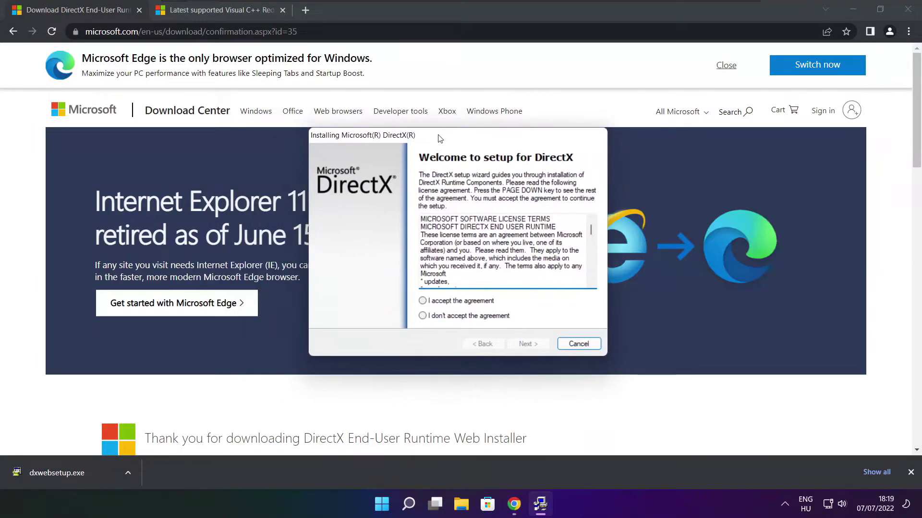
left_click_drag(591, 229, 591, 284)
left_click(439, 301)
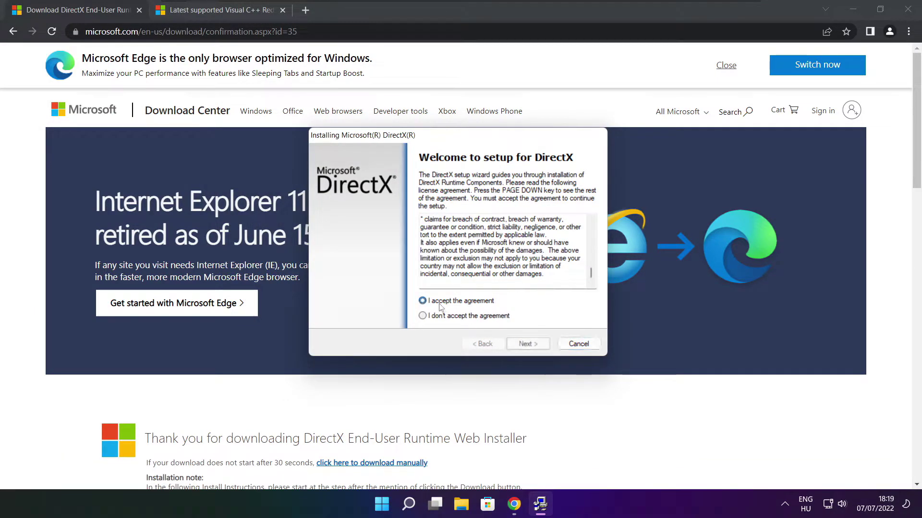
left_click(528, 344)
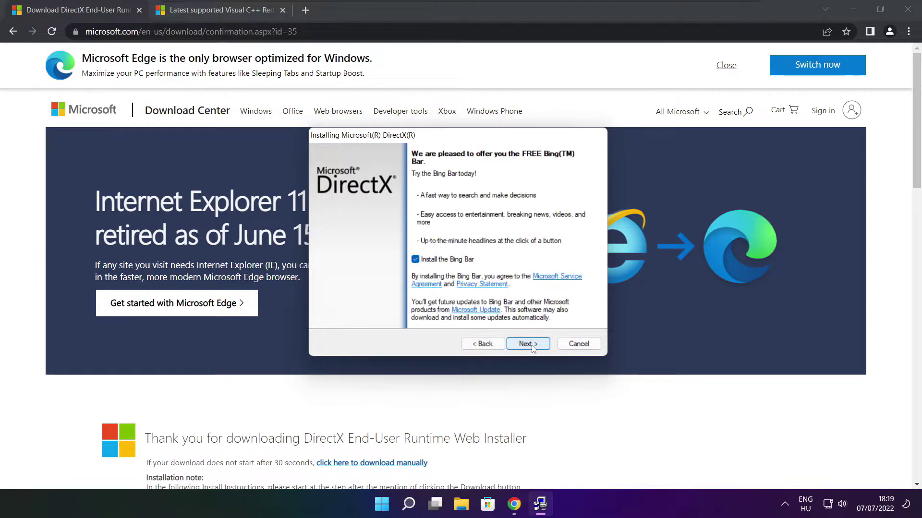
left_click(415, 261)
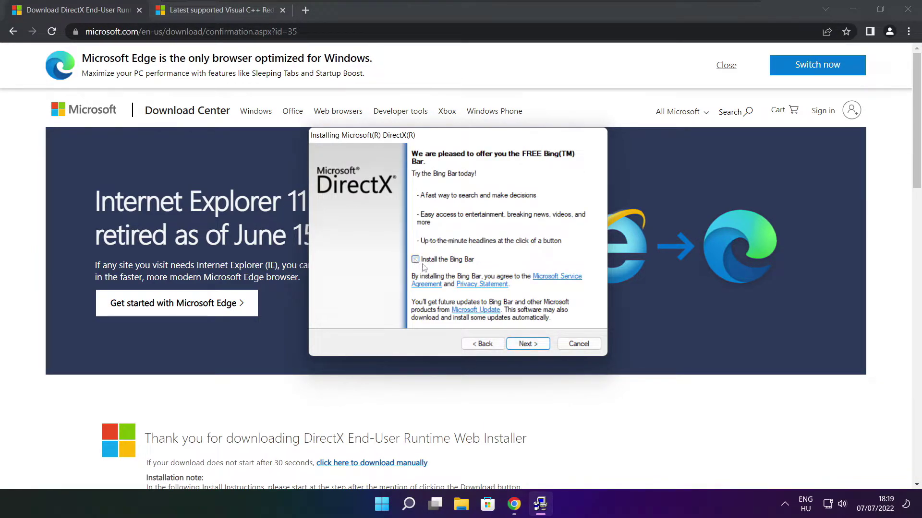
left_click(530, 345)
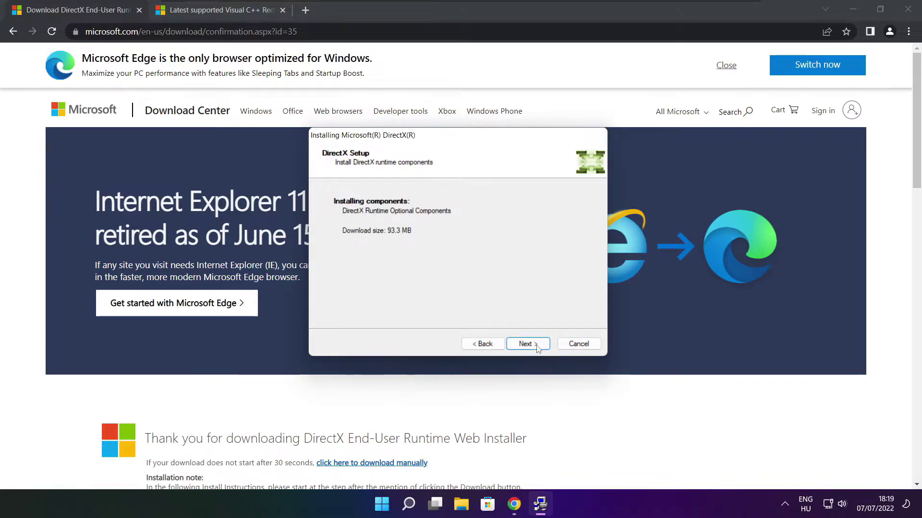
left_click(530, 345)
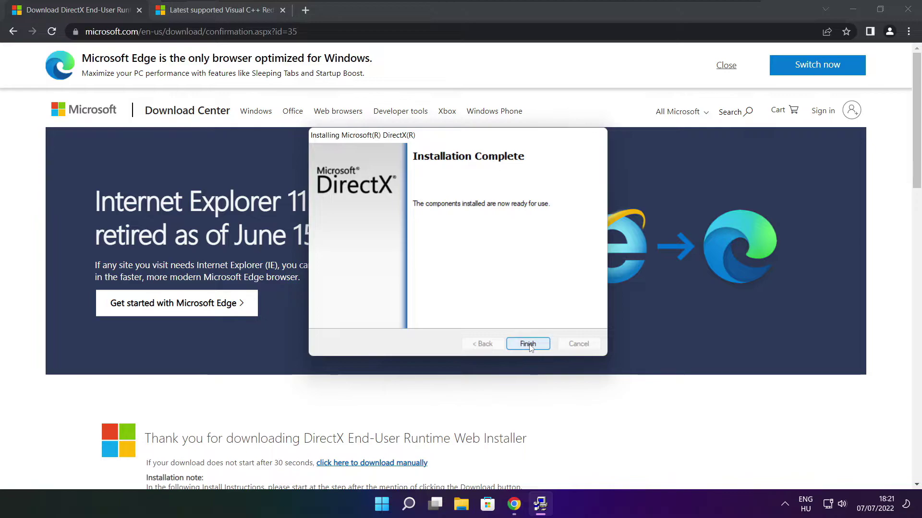
left_click(527, 345)
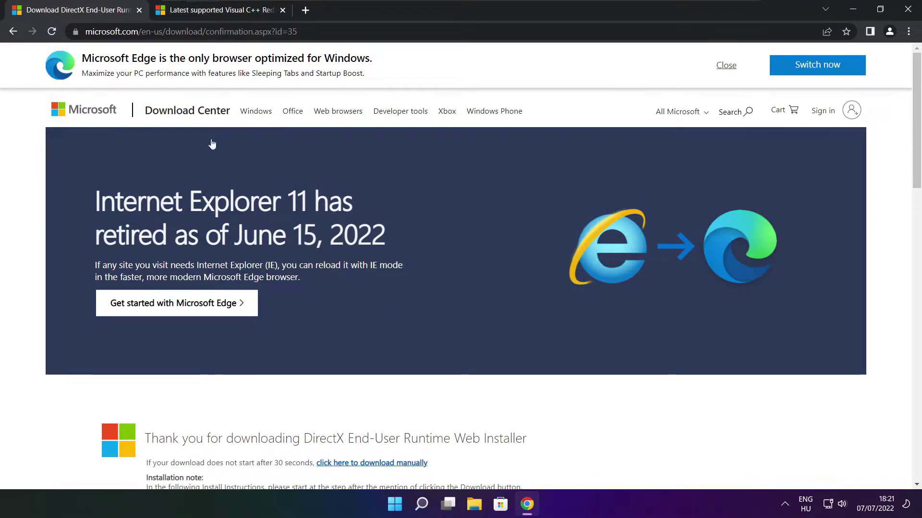
Close the DirectX download page and download the ARM64, X86 and X64 Visual C++ Redistributables for Visual Studio 2015, 2017, 2019 and 2022
left_click(139, 12)
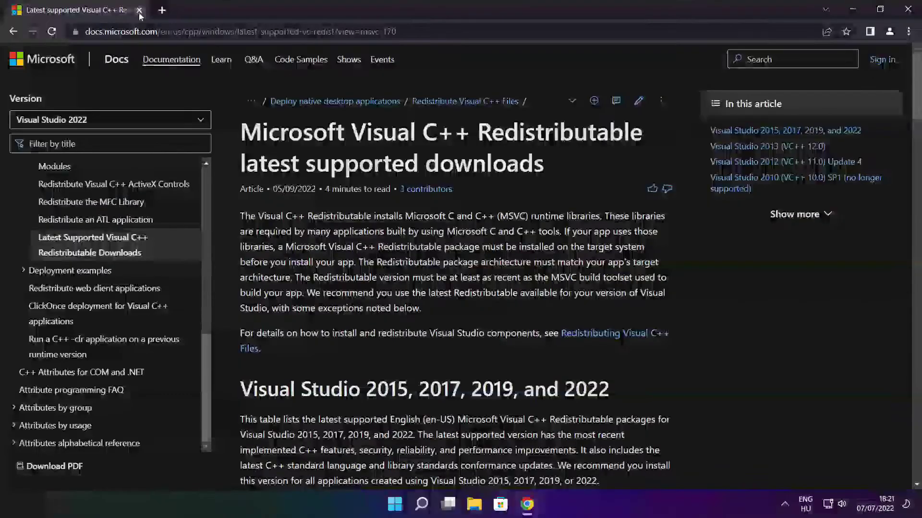
key("ctrl+l")
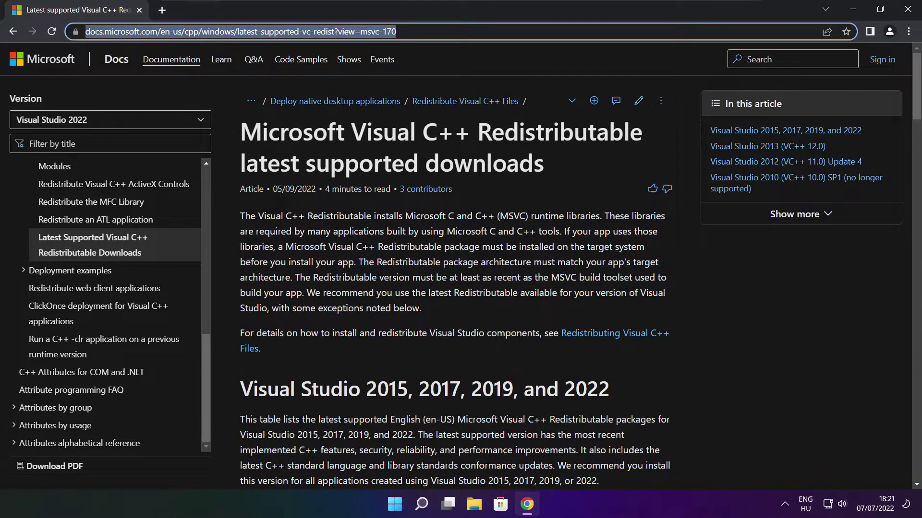
left_click(457, 59)
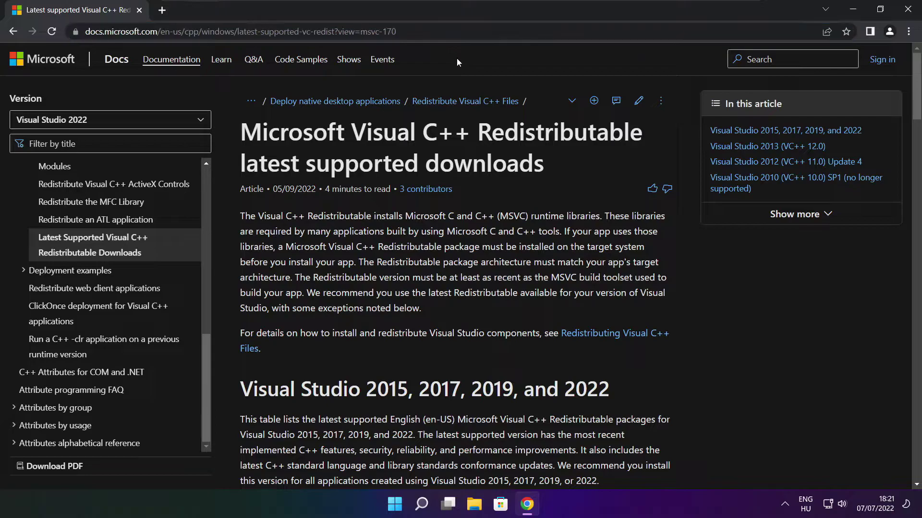
left_click_drag(917, 92, 912, 136)
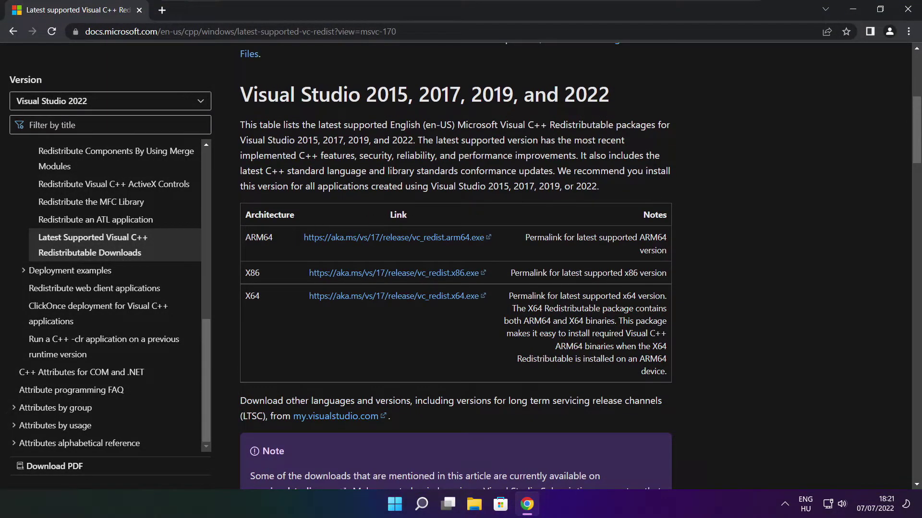
left_click_drag(244, 236, 620, 330)
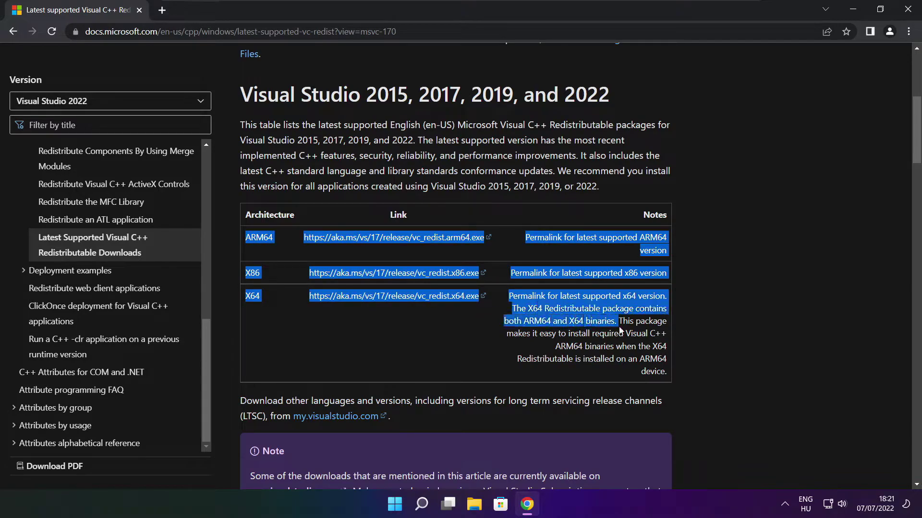
left_click(619, 330)
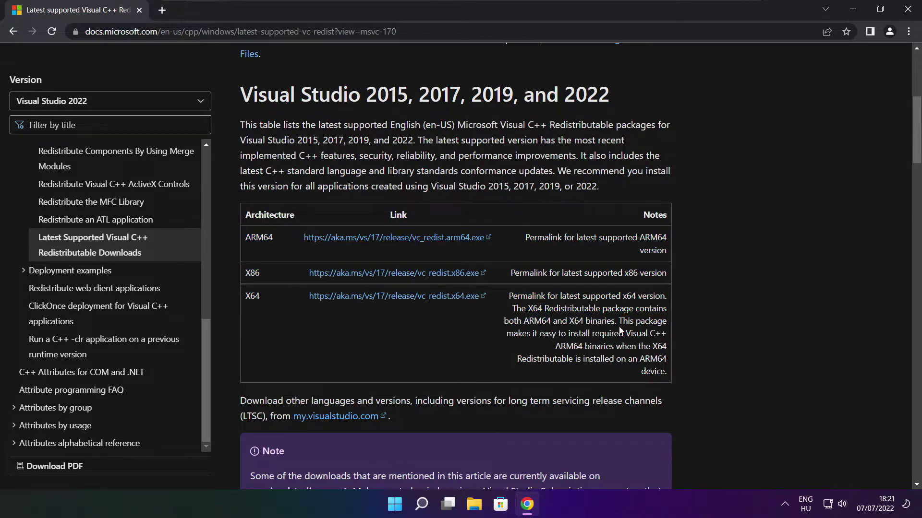
left_click(383, 238)
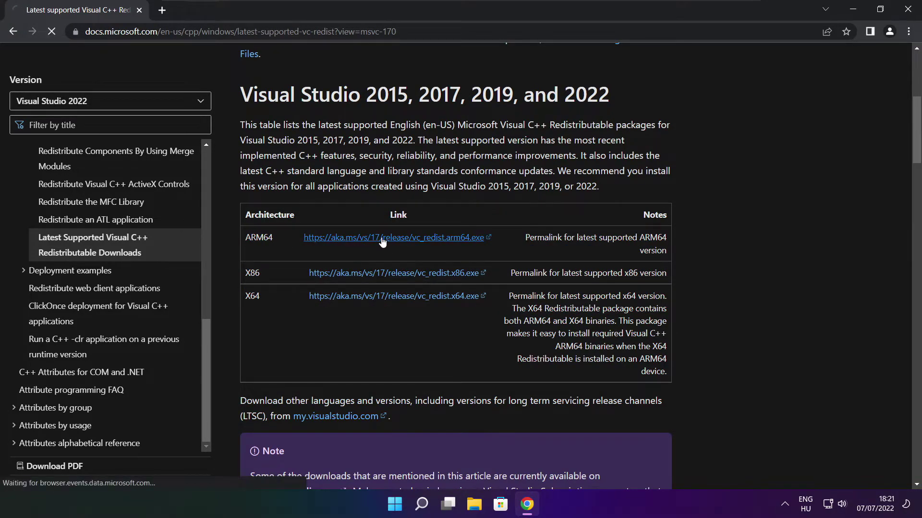
left_click(381, 274)
left_click(379, 297)
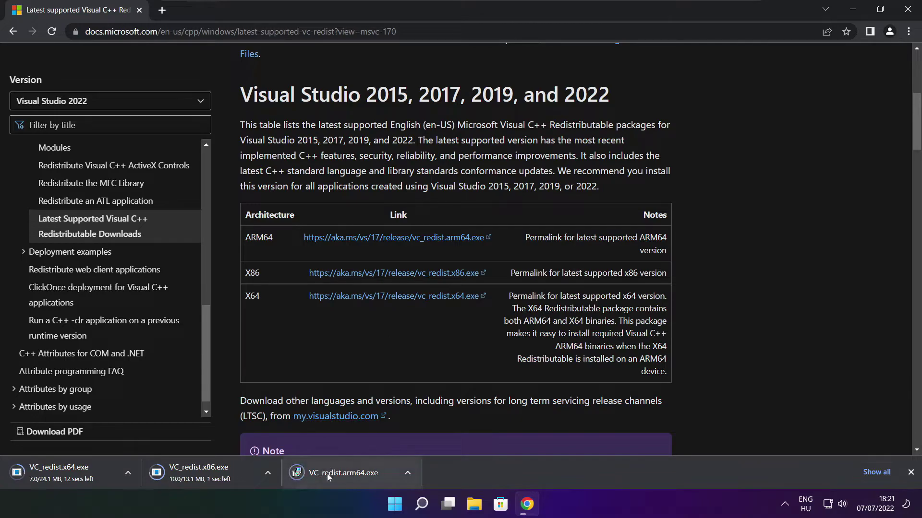
Run VC_redist.arm64.exe, agree to the license terms, start installing the Arm64 Visual C++ Redistributable, and close its setup window
left_click(350, 474)
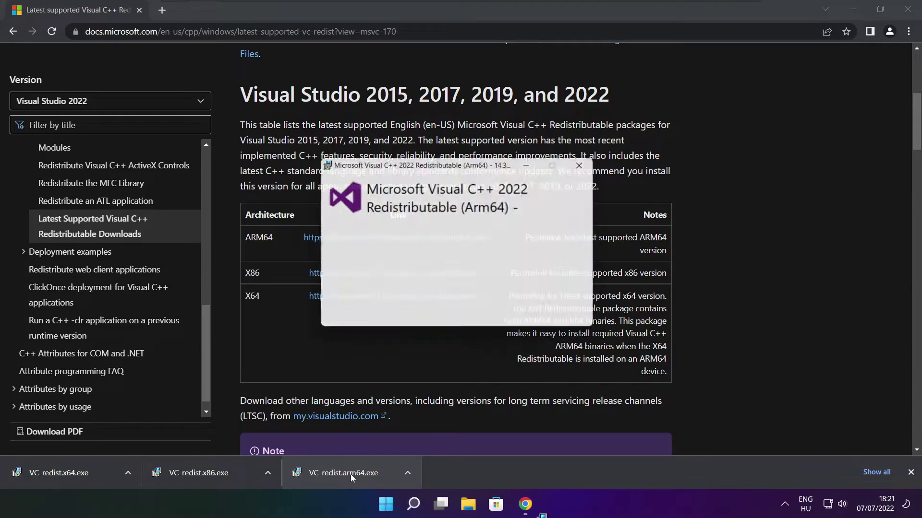
left_click_drag(592, 239, 591, 283)
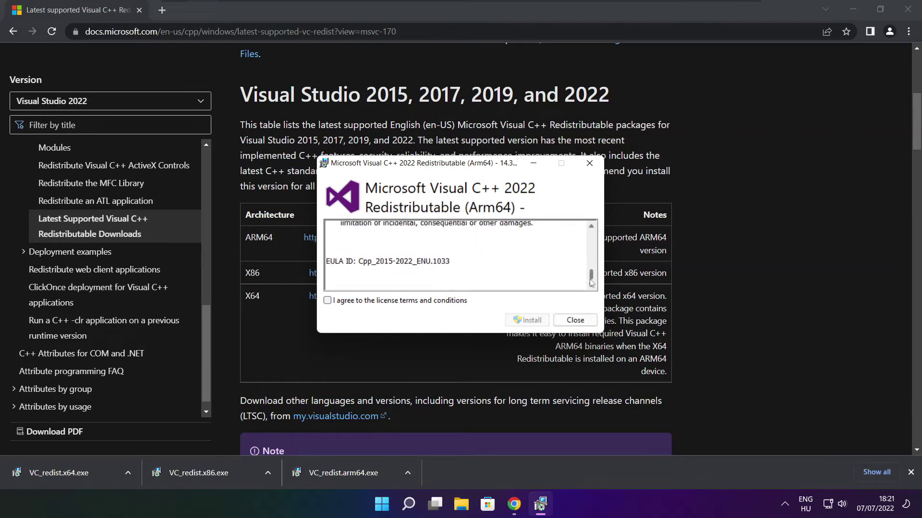
left_click(327, 302)
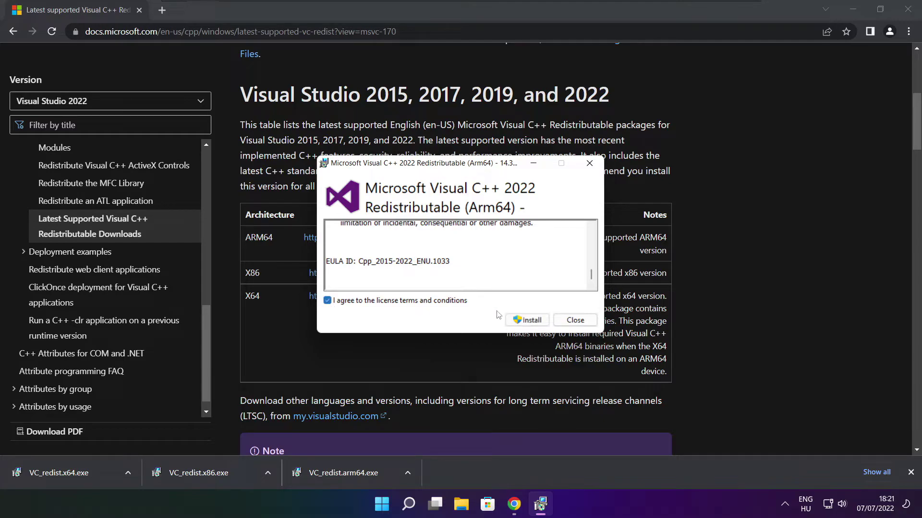
left_click(524, 321)
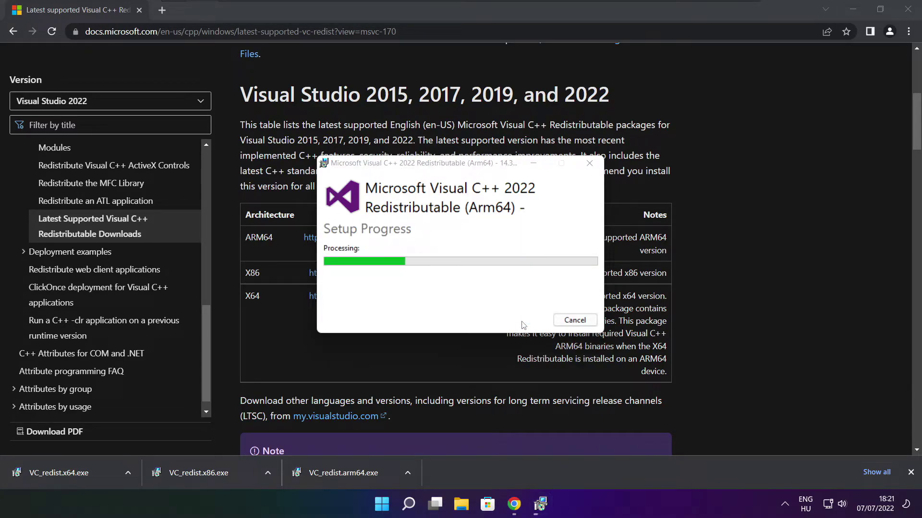
left_click(574, 320)
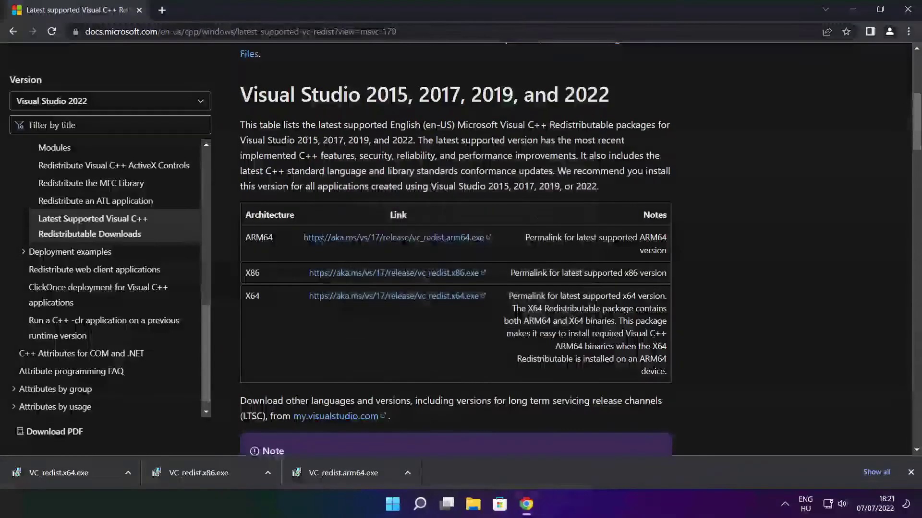
Run VC_redist.x86.exe, agree to the license terms, install the x86 Visual C++ Redistributable, and close its setup window
left_click(219, 475)
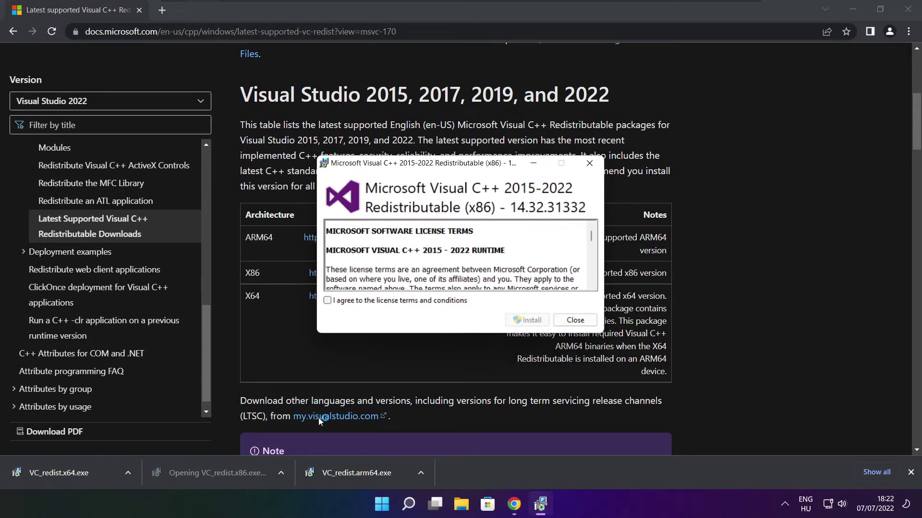
left_click_drag(593, 239, 591, 281)
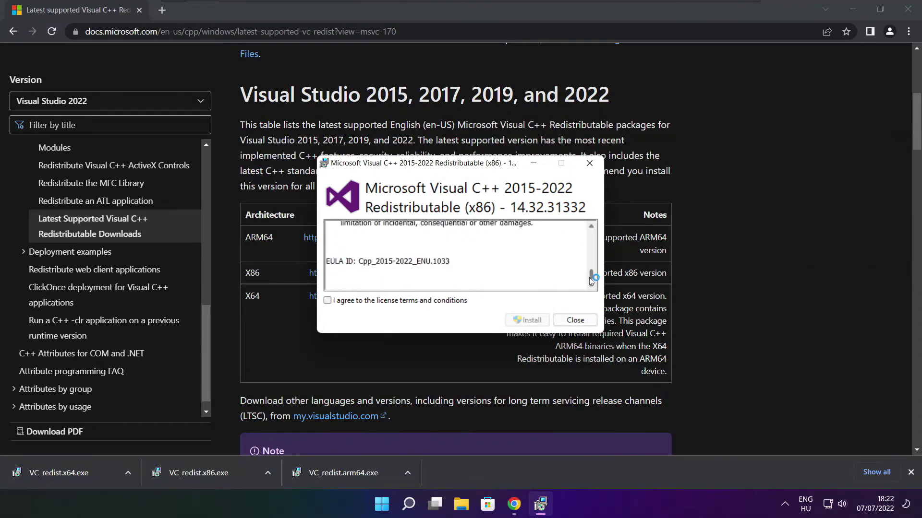
left_click(328, 301)
left_click(528, 320)
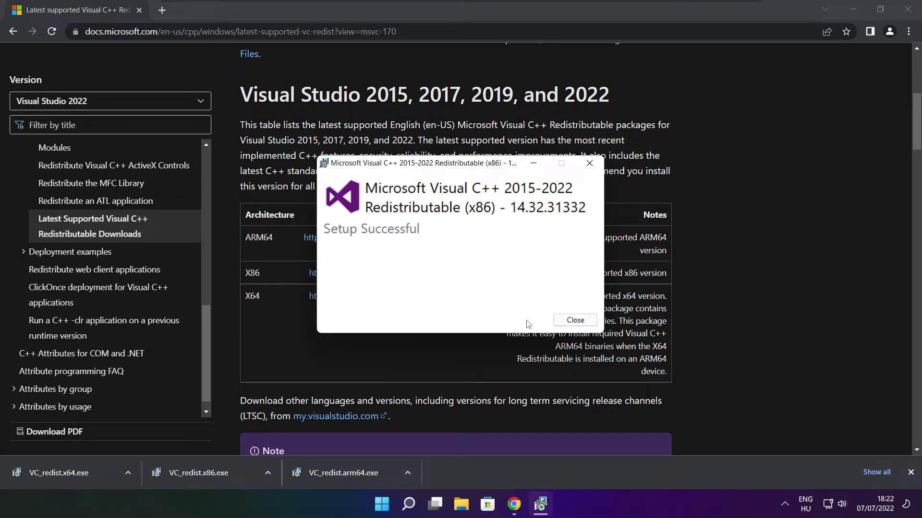
left_click(575, 320)
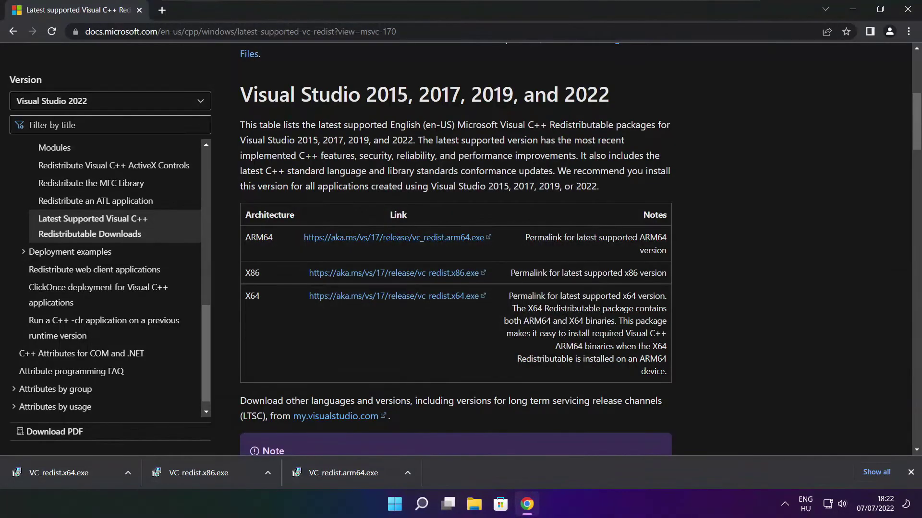
Run VC_redist.x64.exe, agree to the license terms, install the x64 Visual C++ Redistributable, and close the installer and the browser
left_click(77, 473)
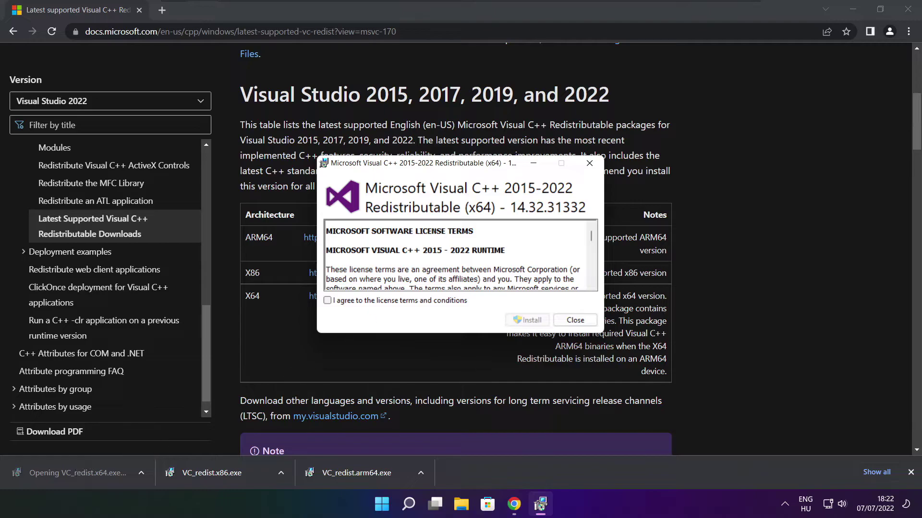
left_click_drag(591, 236, 591, 274)
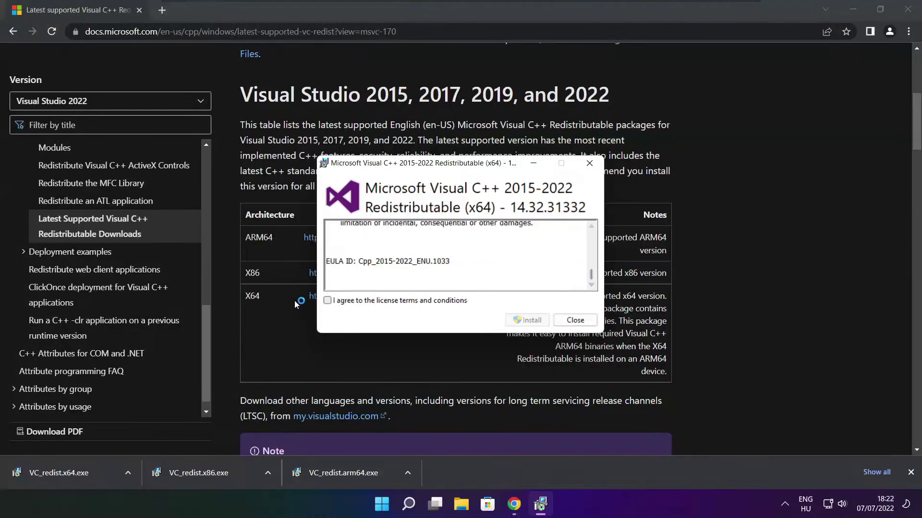
left_click(327, 301)
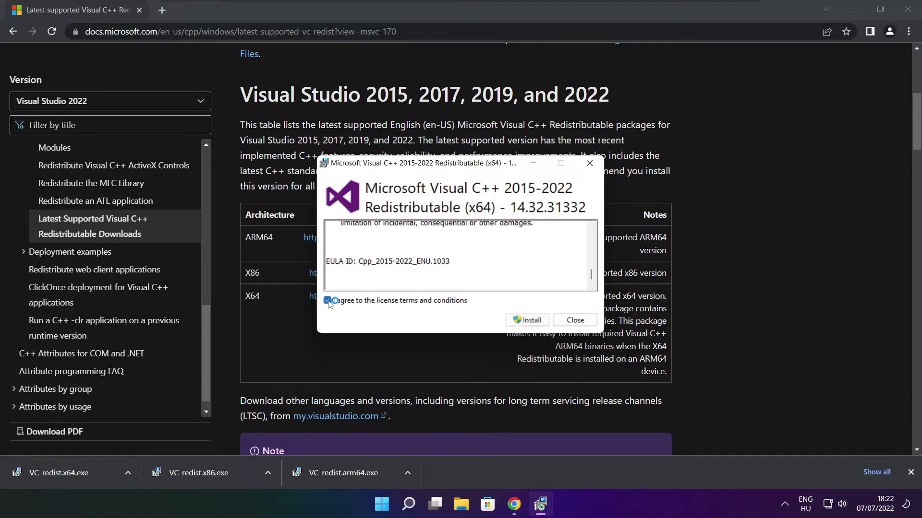
left_click(529, 320)
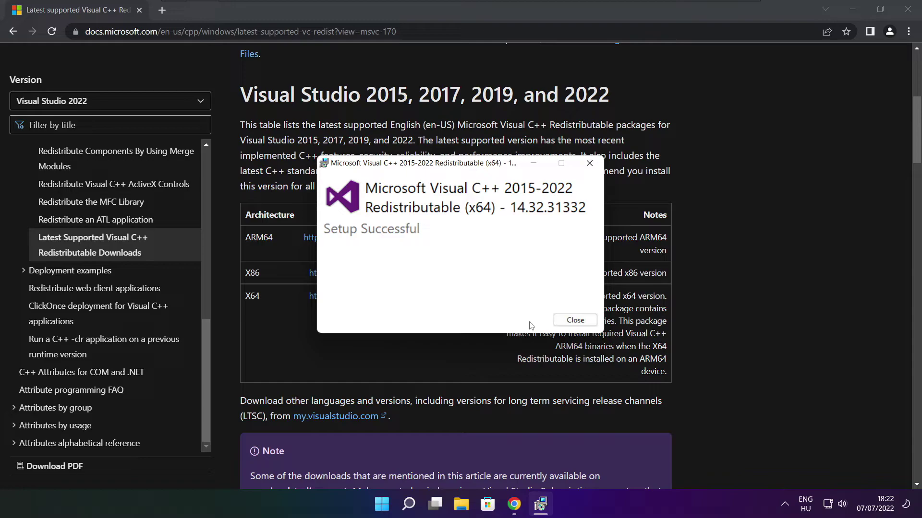
left_click(575, 320)
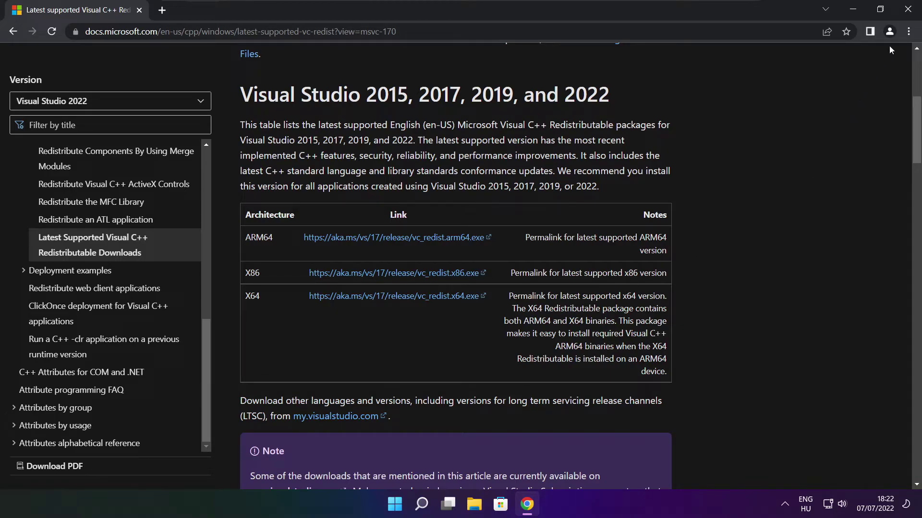
left_click(909, 10)
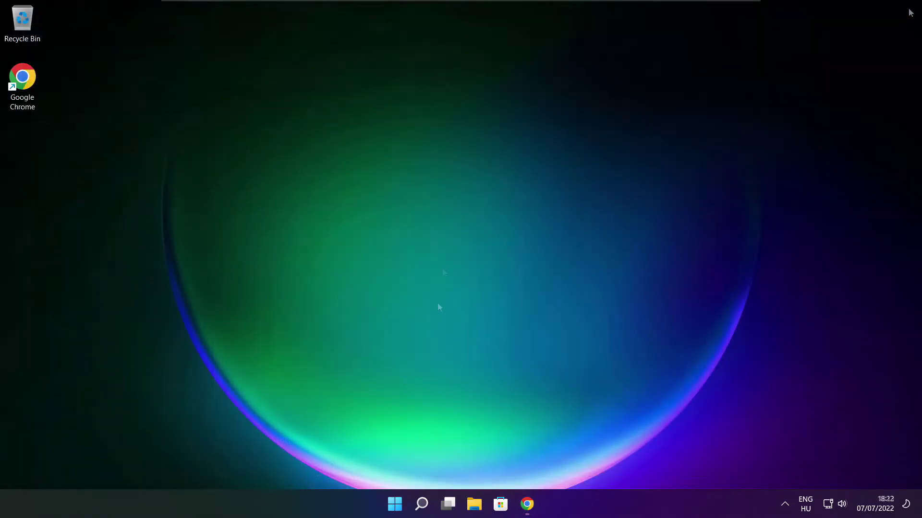
Open Task Manager, disable Cortana, Microsoft Edge, Microsoft Teams and Terminal as startup apps, and close it
right_click(396, 506)
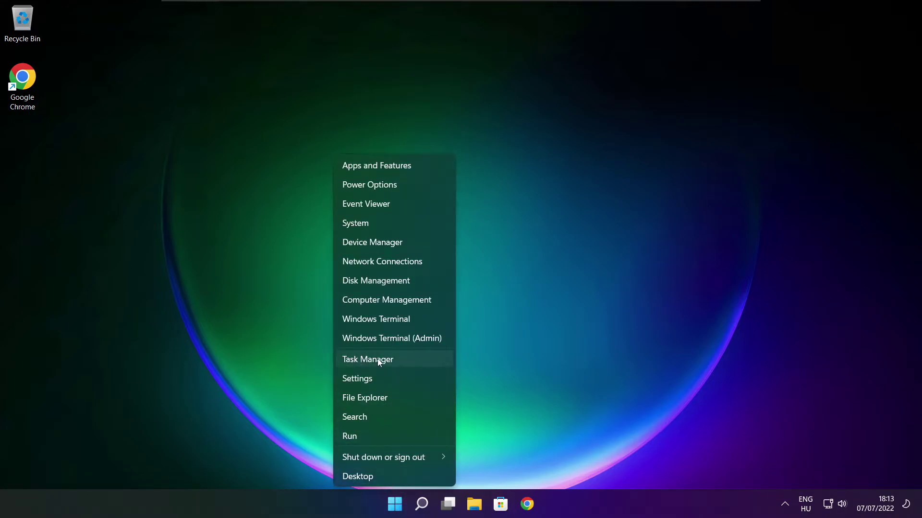
left_click(397, 360)
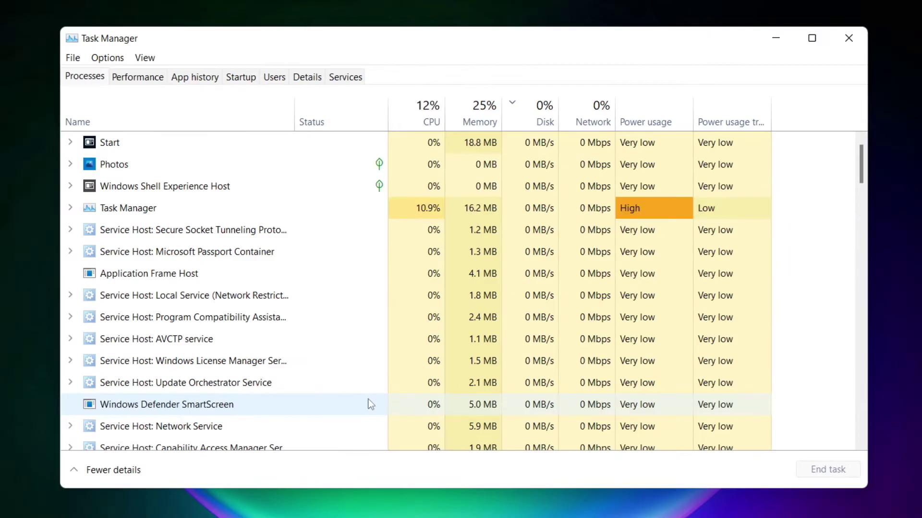
left_click(242, 79)
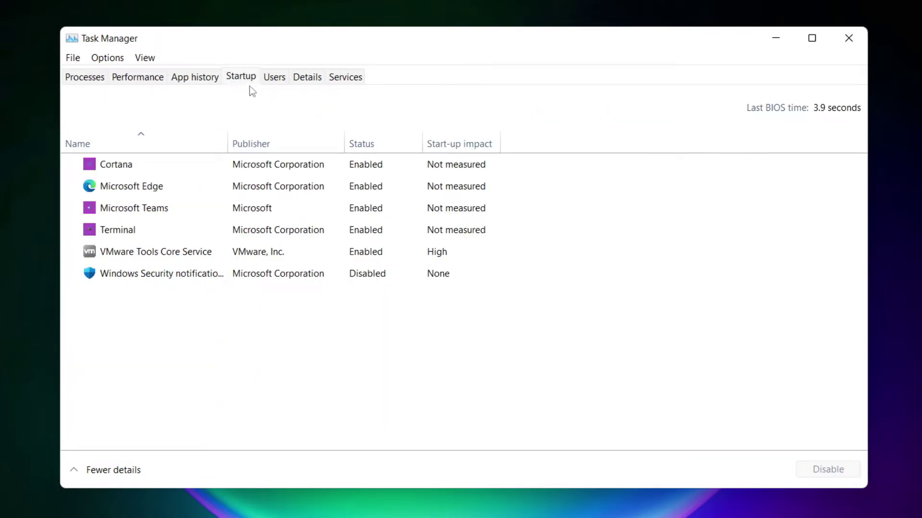
left_click(245, 171)
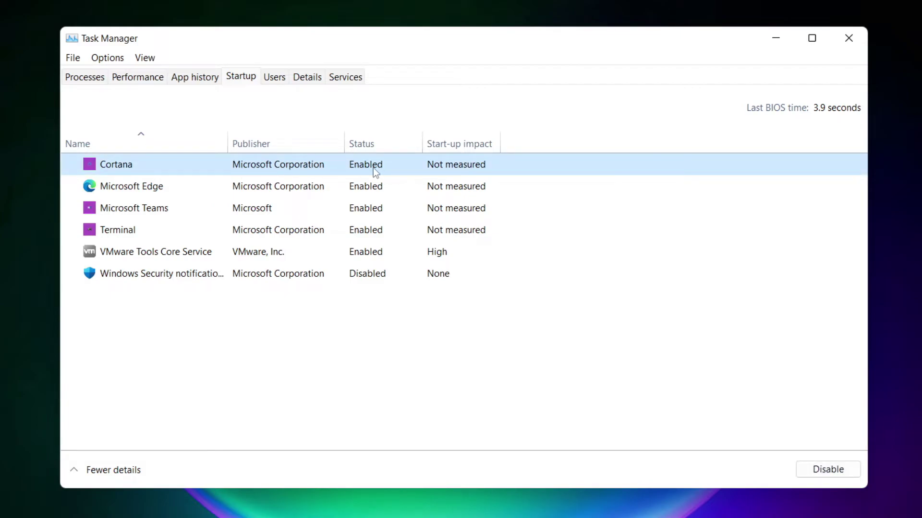
left_click(828, 474)
left_click(224, 188)
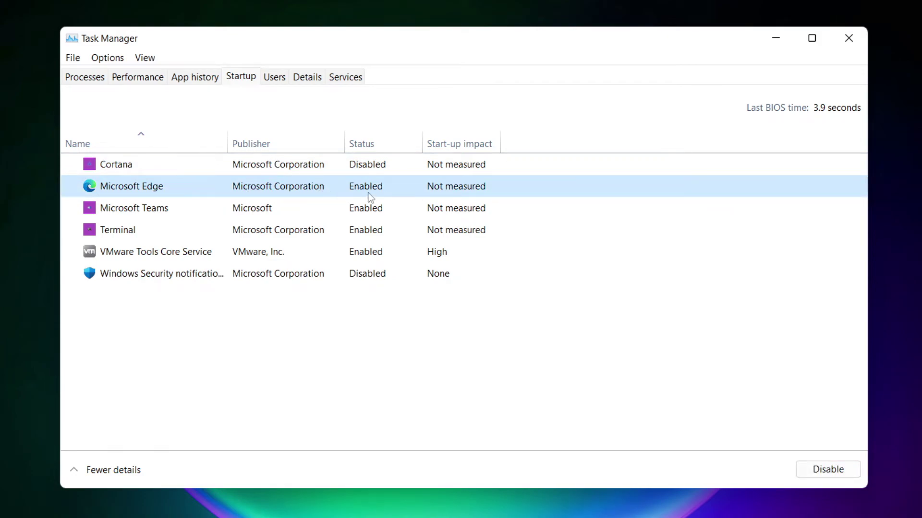
left_click(830, 473)
left_click(382, 213)
left_click(839, 473)
left_click(307, 235)
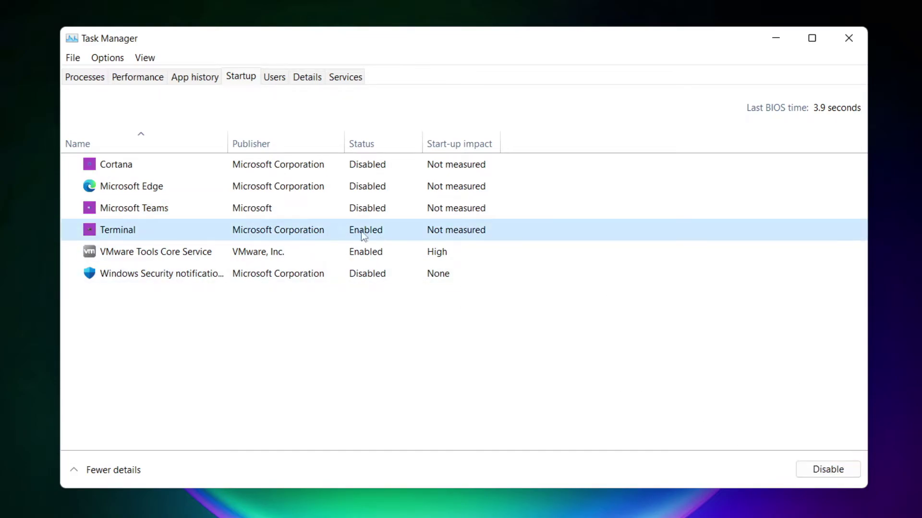
left_click(842, 474)
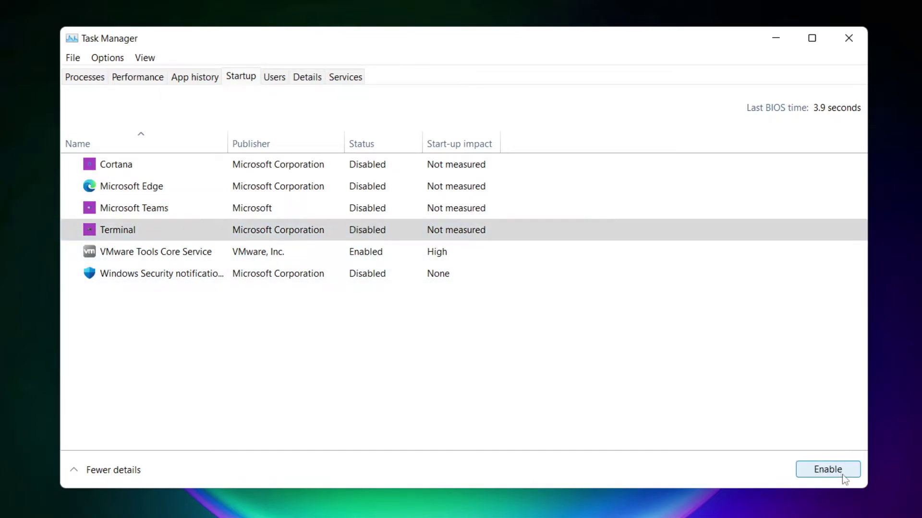
left_click(362, 233)
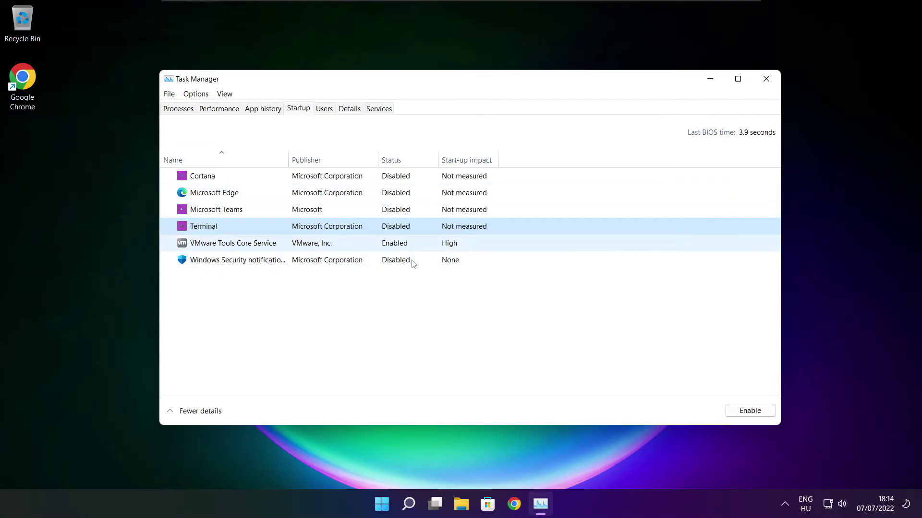
left_click(766, 78)
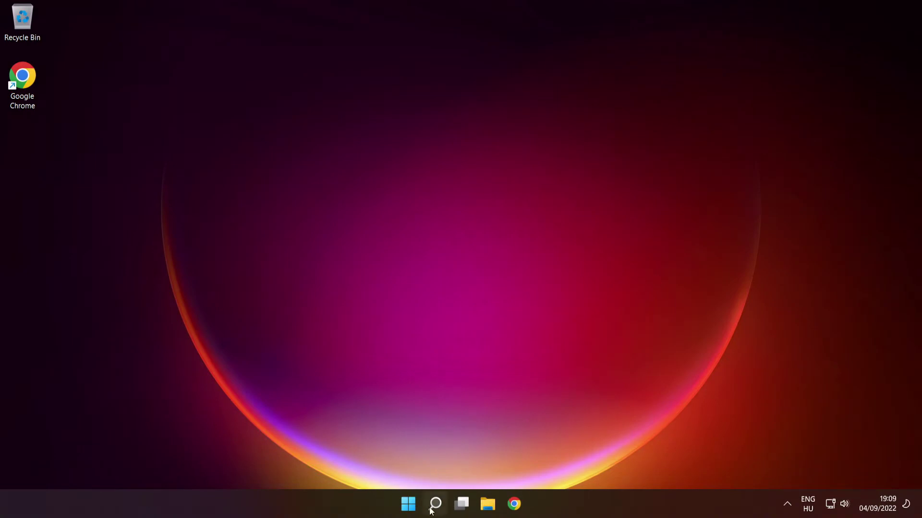
Search Windows for "cmd" and run Command Prompt as administrator
mouse_move(433, 503)
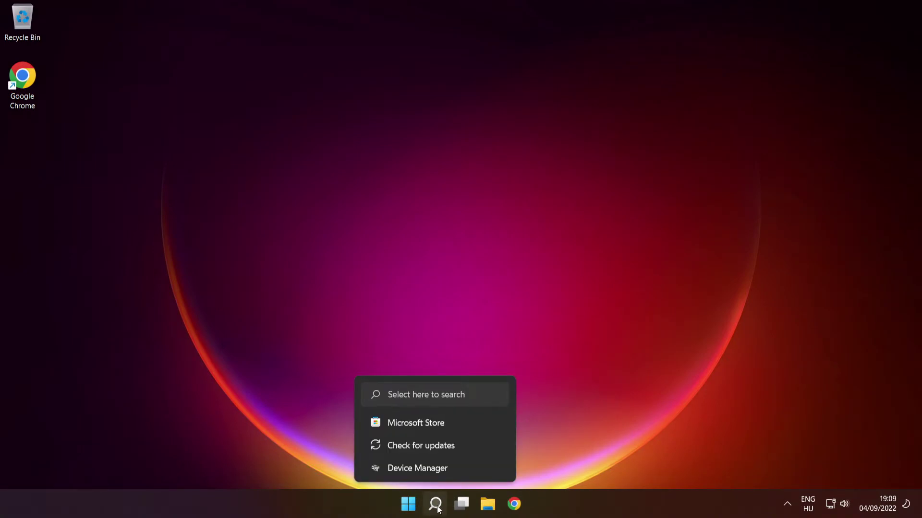
left_click(435, 504)
type("cmd")
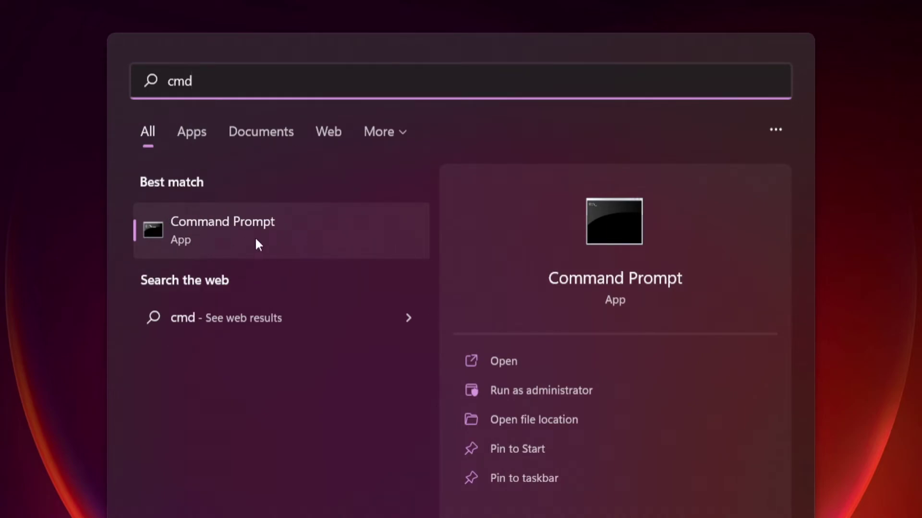
right_click(338, 225)
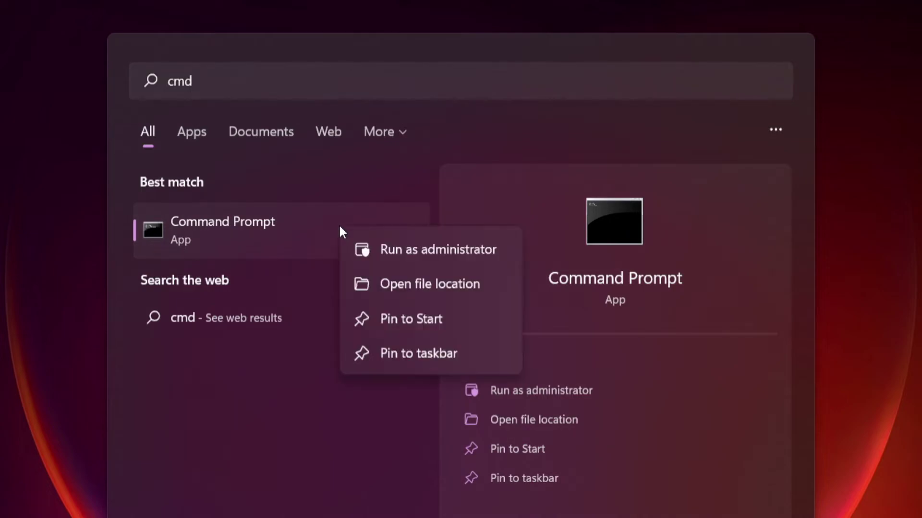
left_click(438, 248)
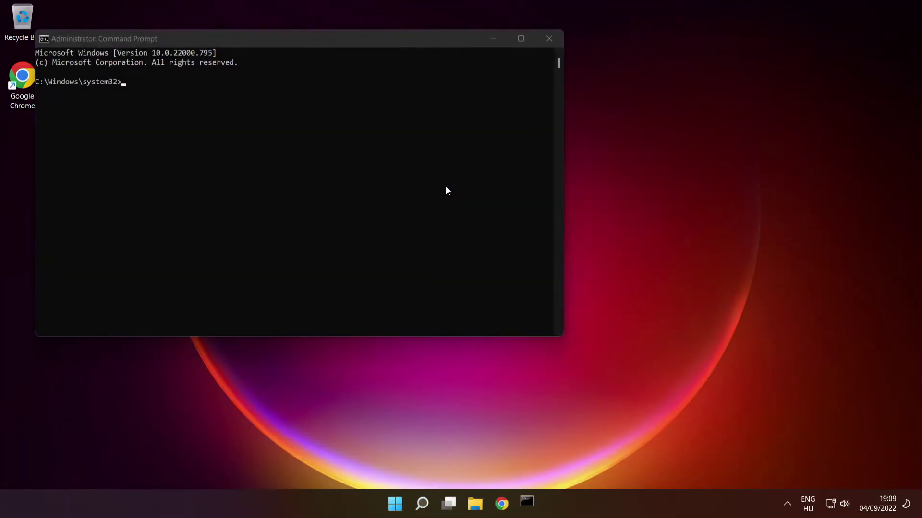
Center the Command Prompt window on the desktop, run the system file scan with sfc /scannow, and close the window
left_click_drag(372, 42, 531, 118)
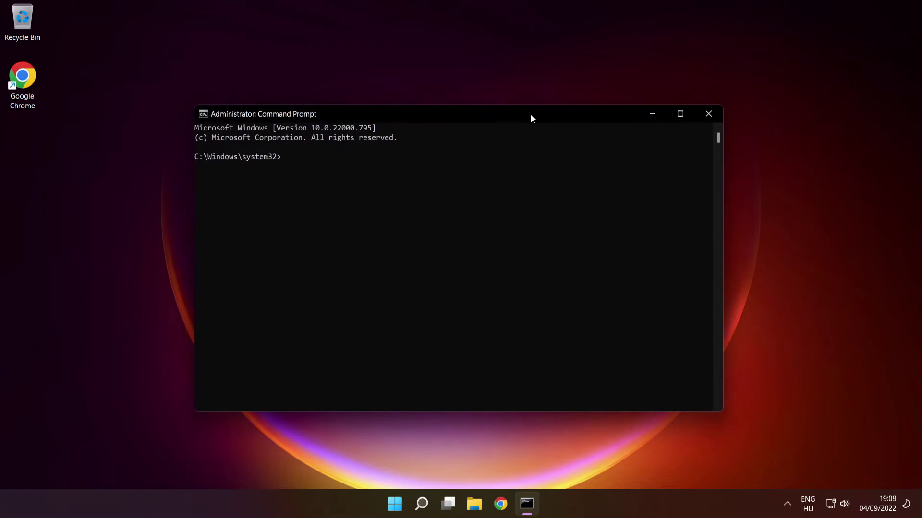
type("sfc /scannow")
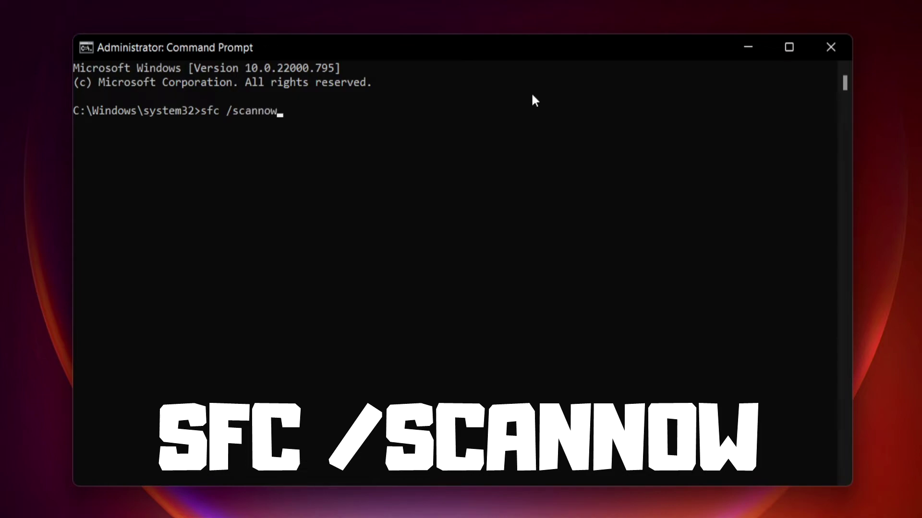
key("Return")
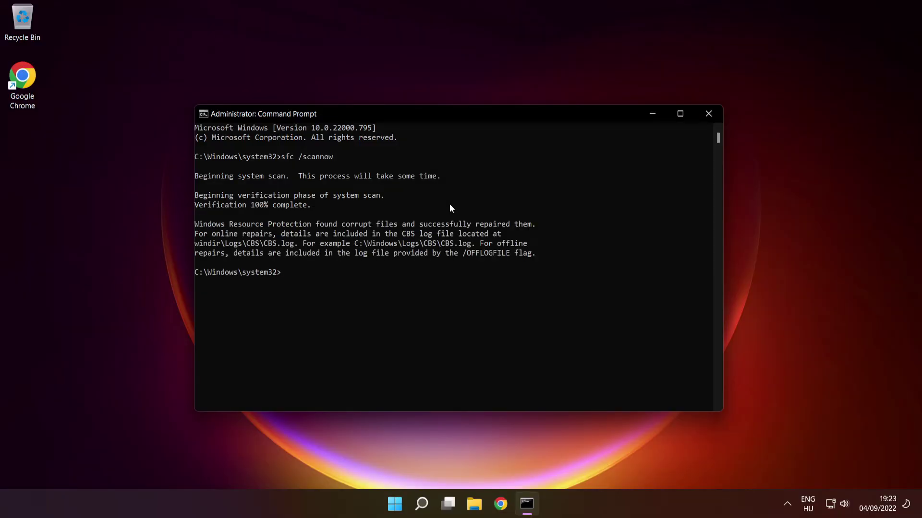
left_click(710, 115)
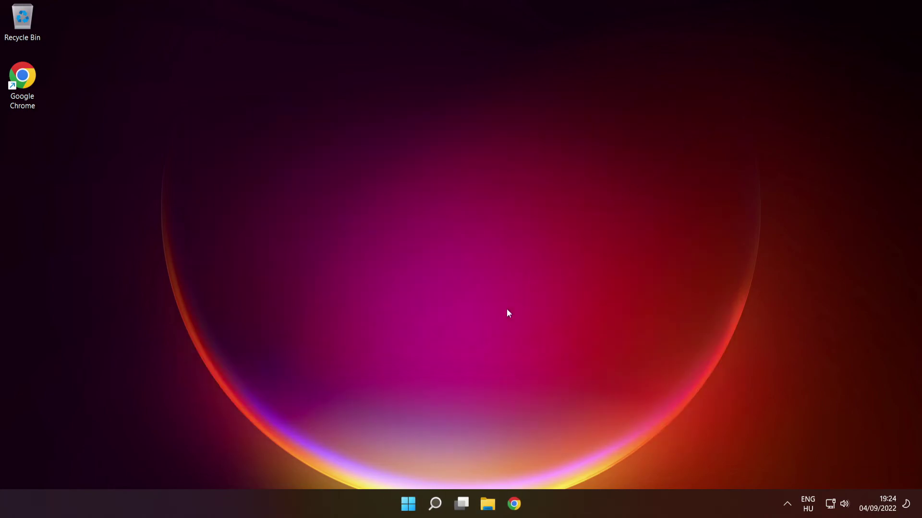
Restart the computer
left_click(408, 502)
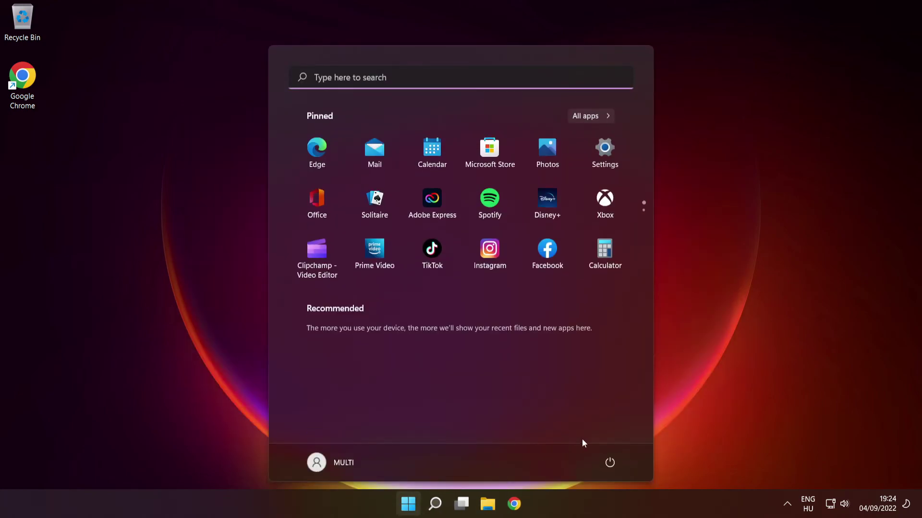
left_click(610, 462)
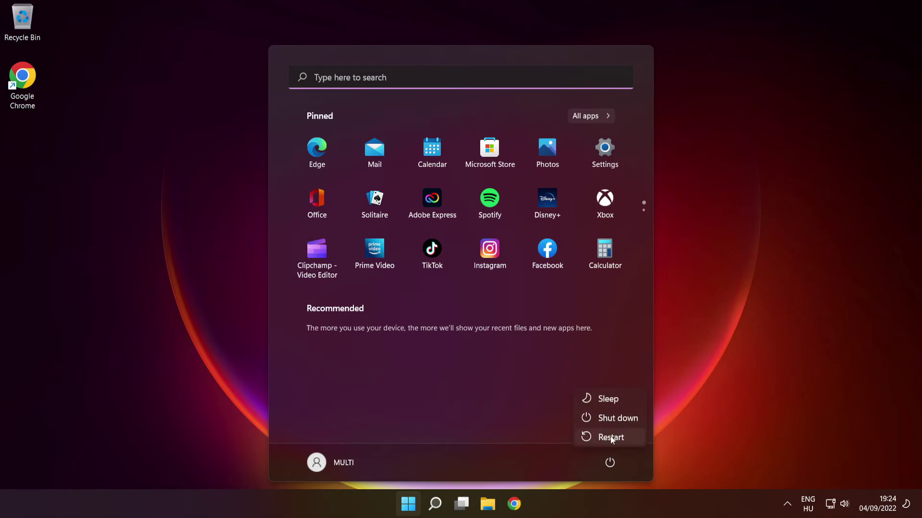
left_click(610, 437)
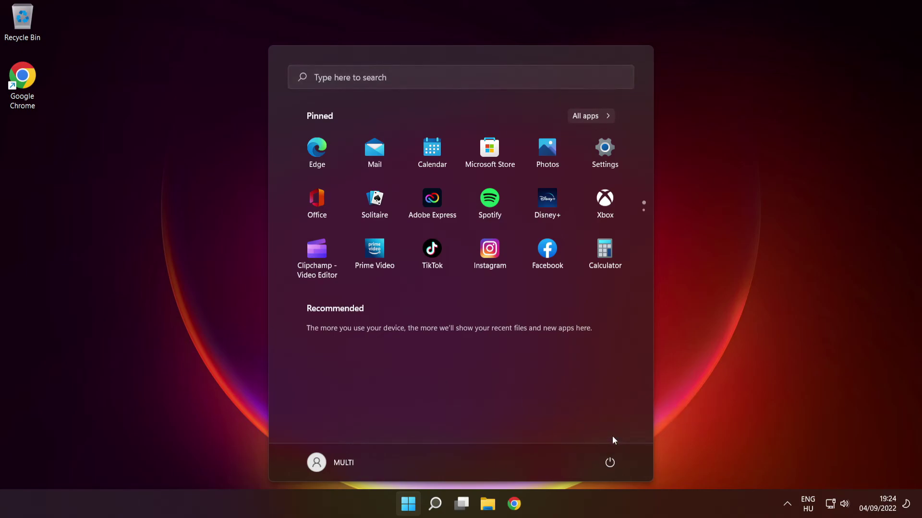